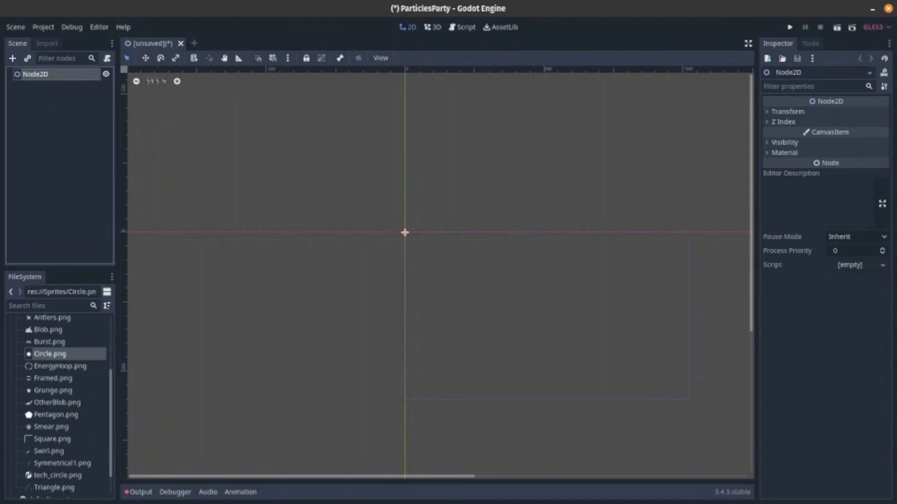
Step: Add a Particles2D node under Node2D and assign a new ParticlesMaterial as its process material
left_click(13, 58)
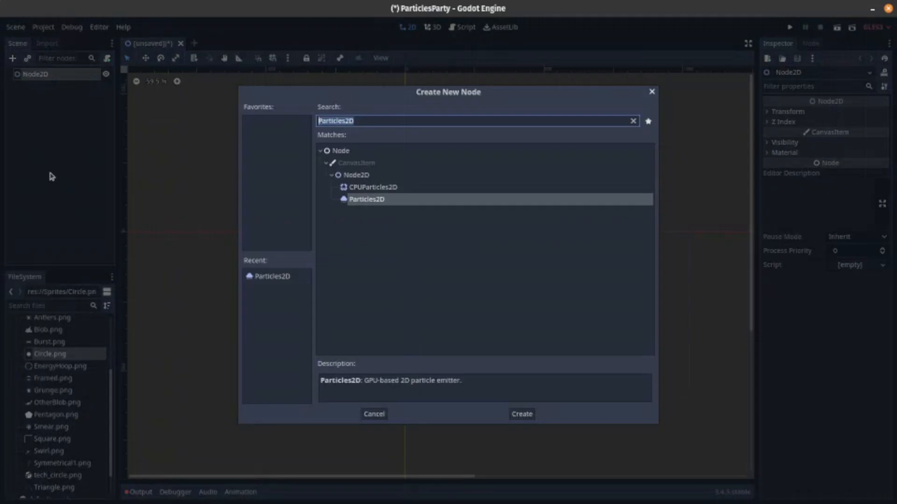
double_click(353, 201)
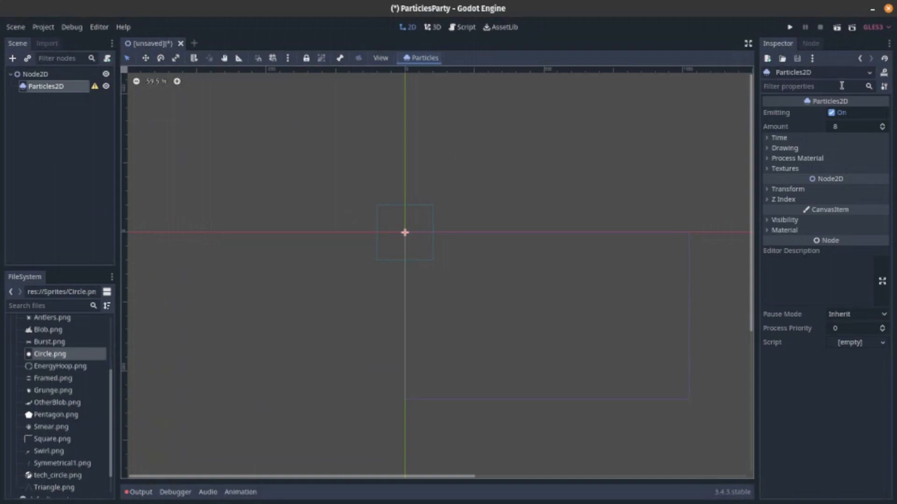
left_click(787, 158)
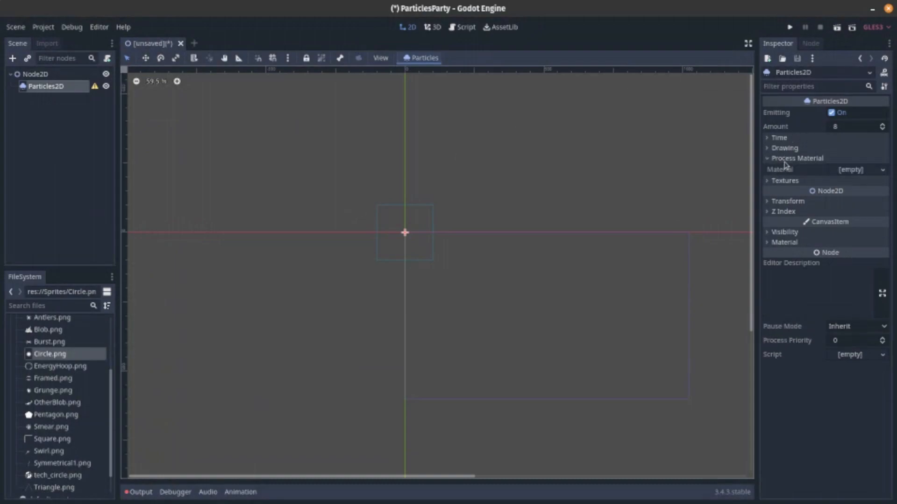
left_click(843, 171)
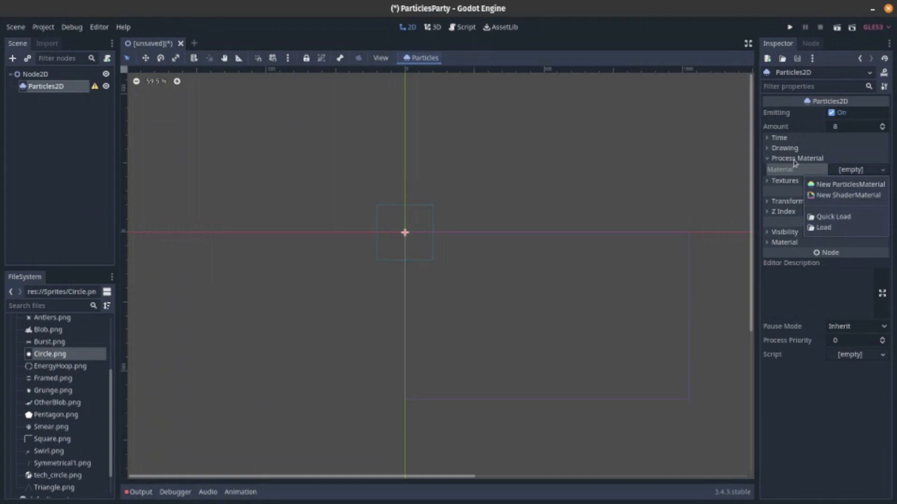
left_click(846, 186)
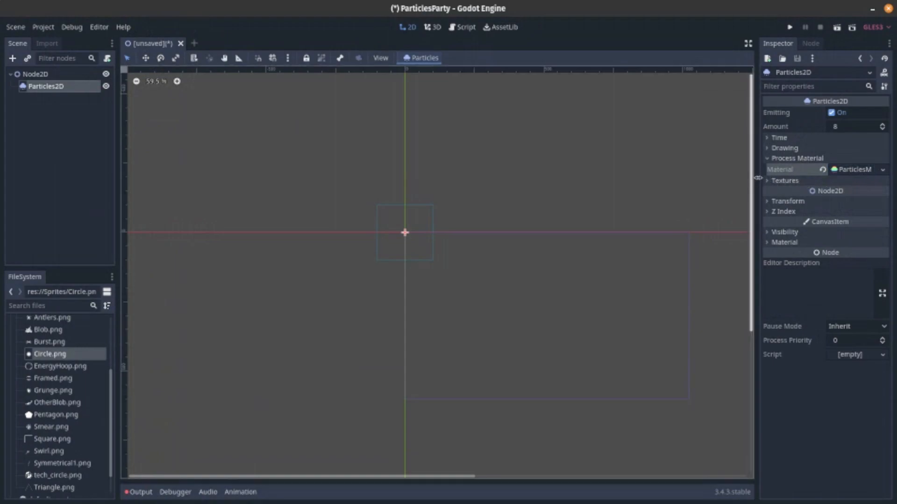
Step: Use Circle.png as the particles' texture, and switch emitting off and back on
left_click(798, 181)
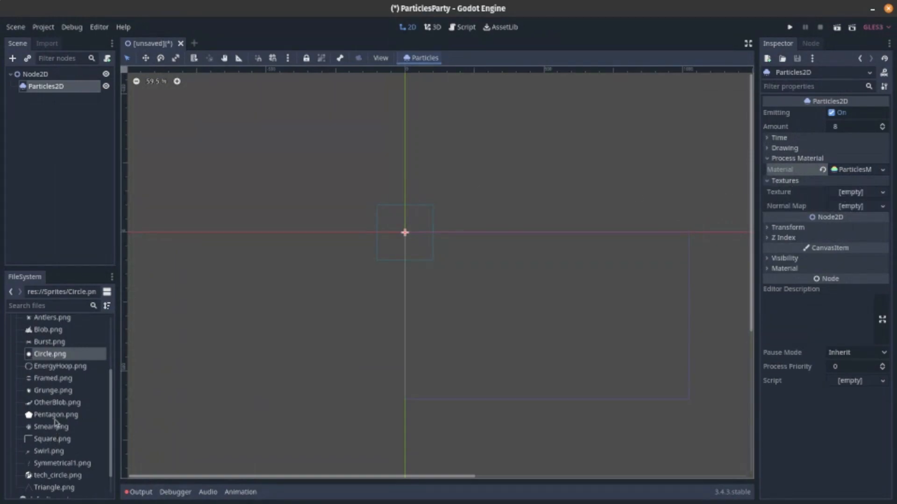
left_click_drag(60, 355, 841, 193)
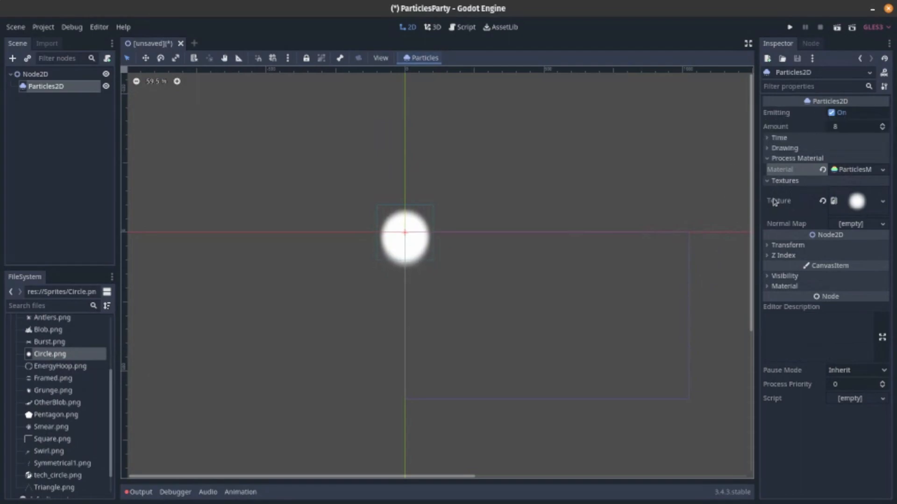
left_click(827, 113)
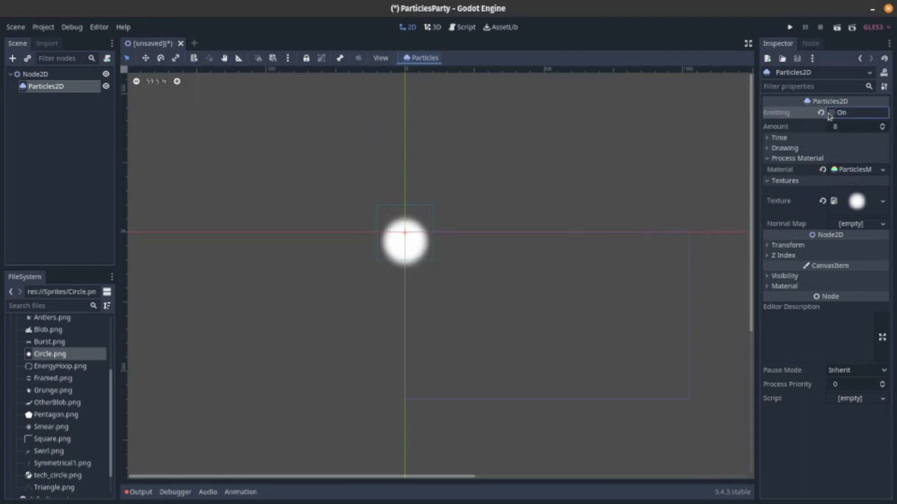
left_click(830, 113)
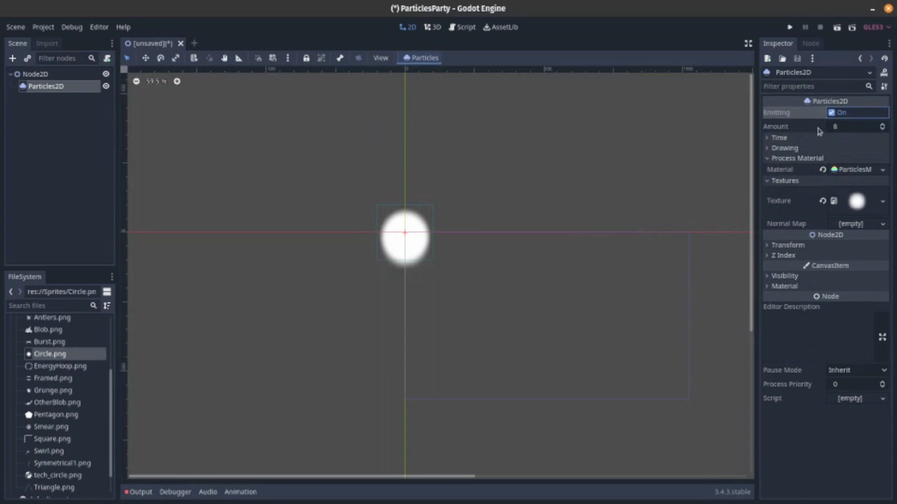
Step: Try a particle lifetime of 10 and reset the lifetime to its default
left_click(818, 136)
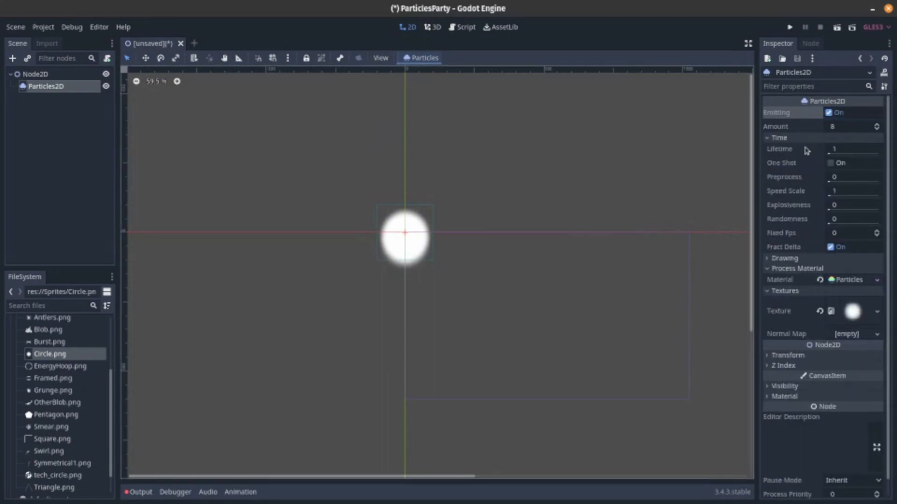
left_click(836, 149)
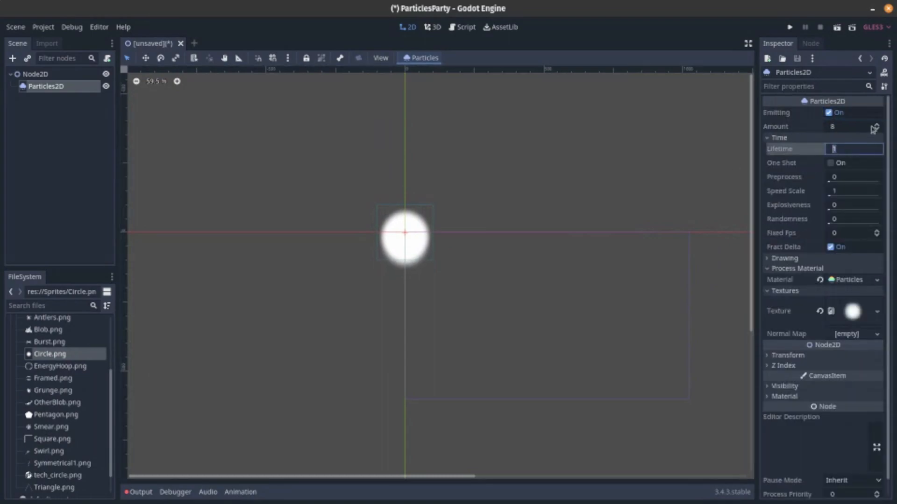
type("10")
key("Return")
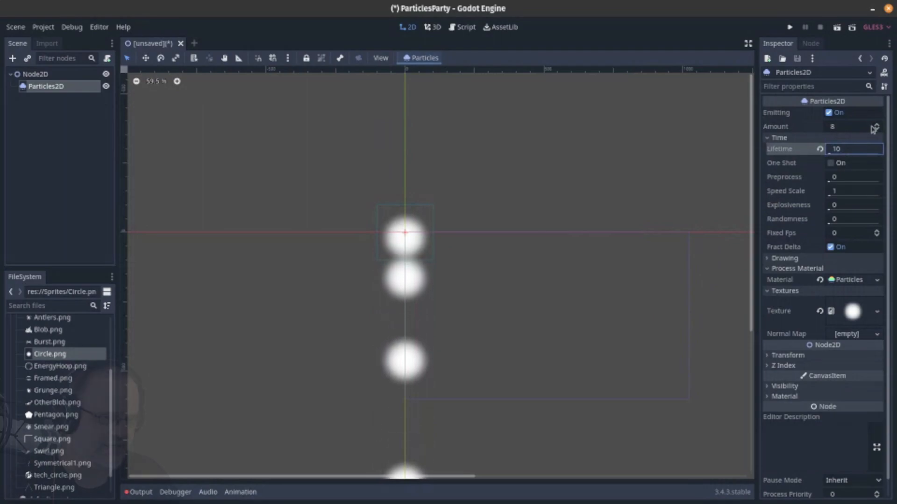
left_click(820, 149)
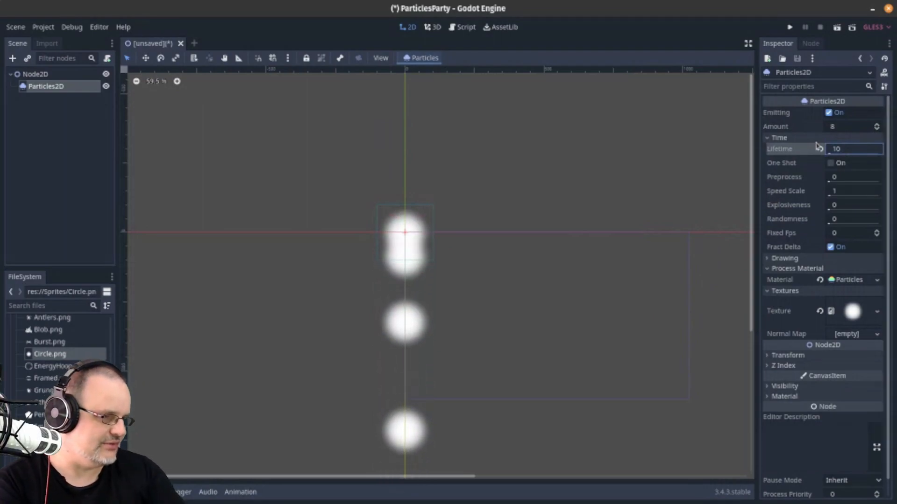
Step: Turn on One Shot for the particles and trigger the emission again
left_click(830, 163)
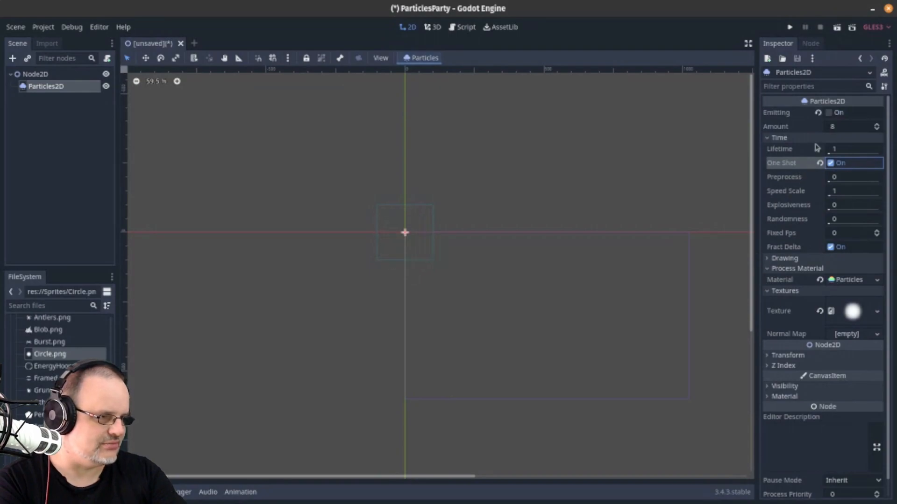
left_click(829, 112)
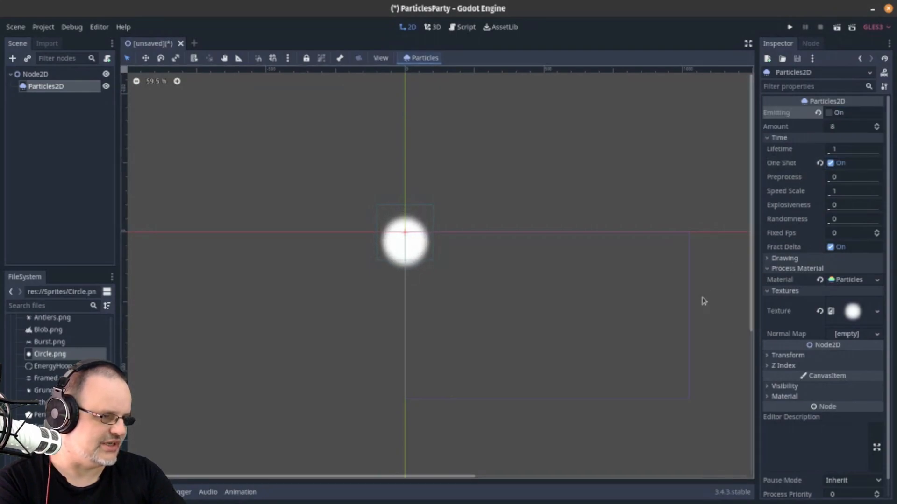
Step: Try a Preprocess value of 1 with a fresh emission, and reset Preprocess to its default
left_click(831, 179)
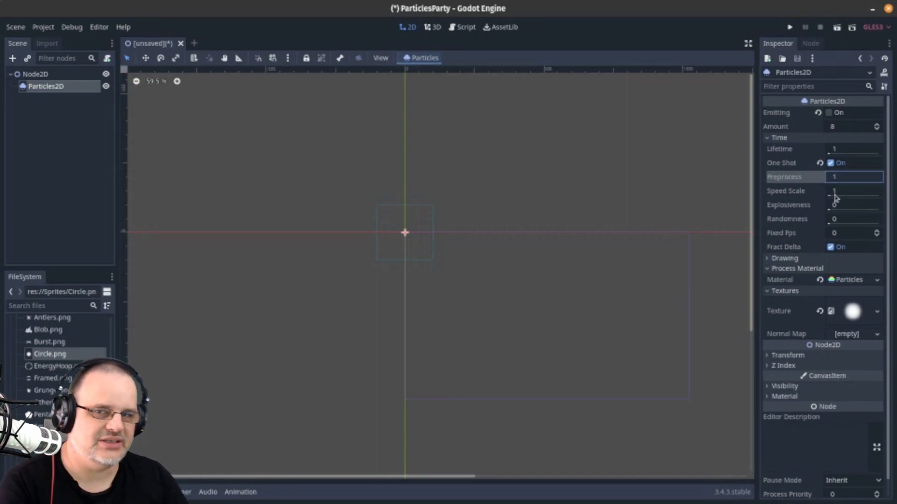
left_click(839, 114)
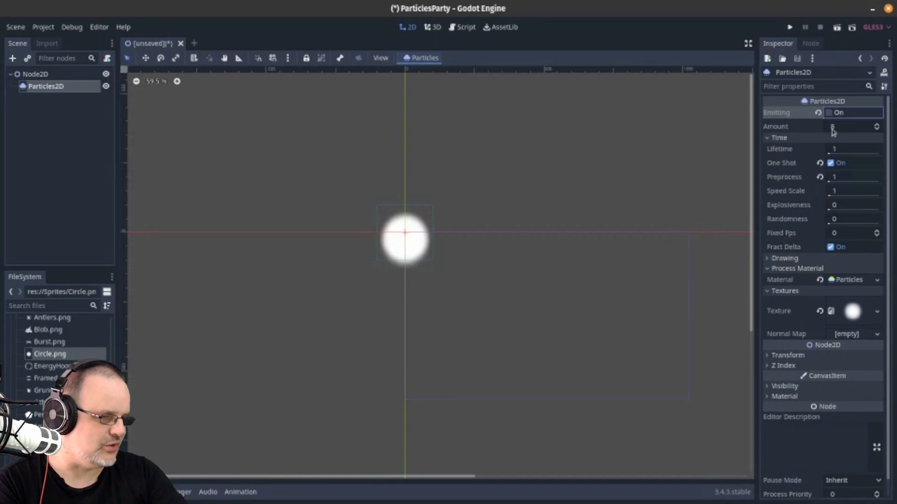
left_click(820, 177)
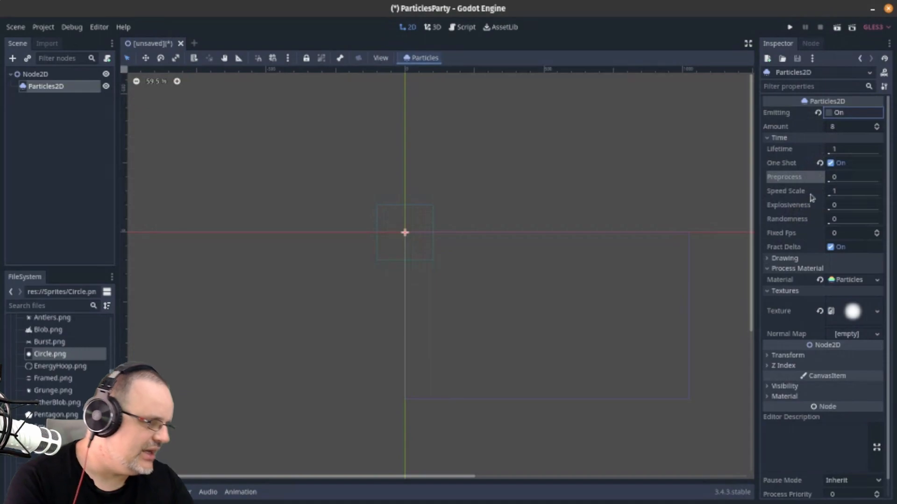
Step: Trigger another one-shot emission, and return the particles to continuous emitting with One Shot off
mouse_move(801, 197)
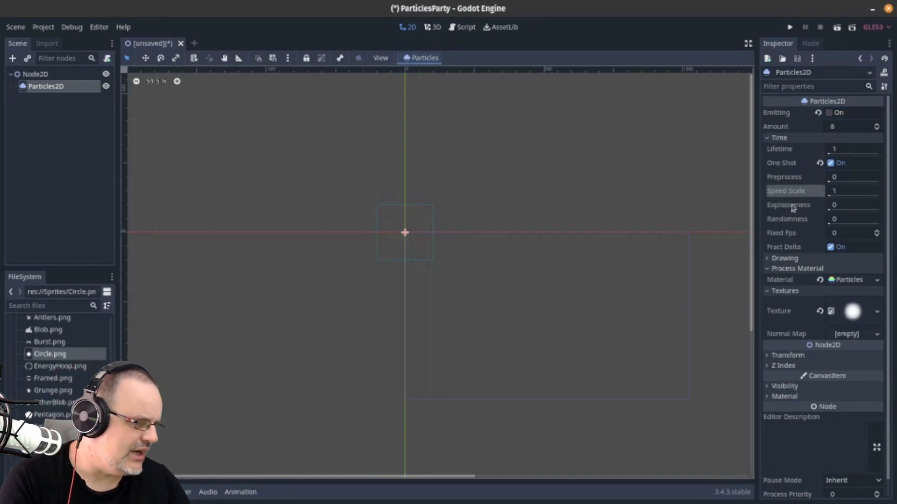
left_click(835, 112)
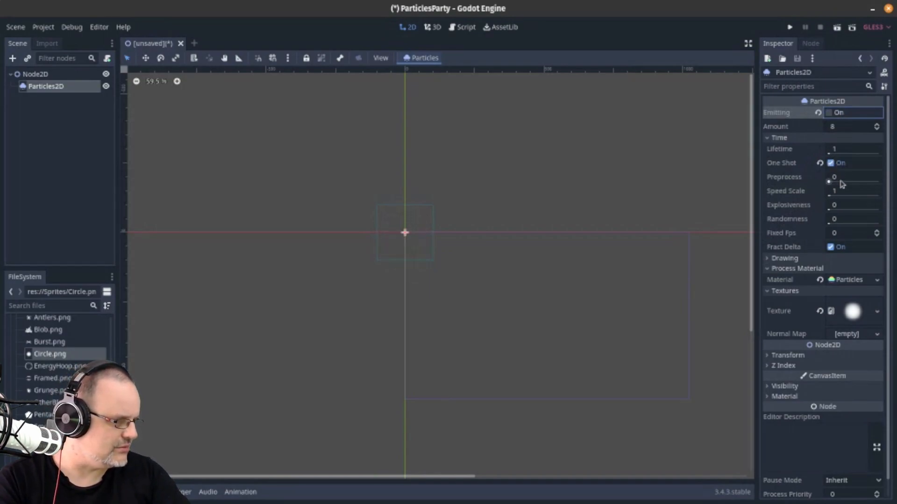
left_click(830, 163)
left_click(829, 112)
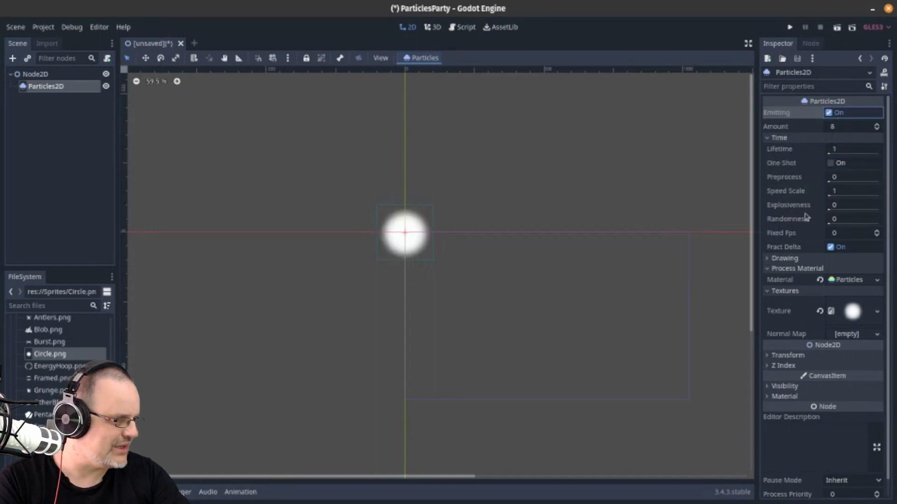
Step: Try Explosiveness values of 1 and 0.33 on the particles, and reset Explosiveness to its default
left_click(835, 205)
type("1")
key("Return")
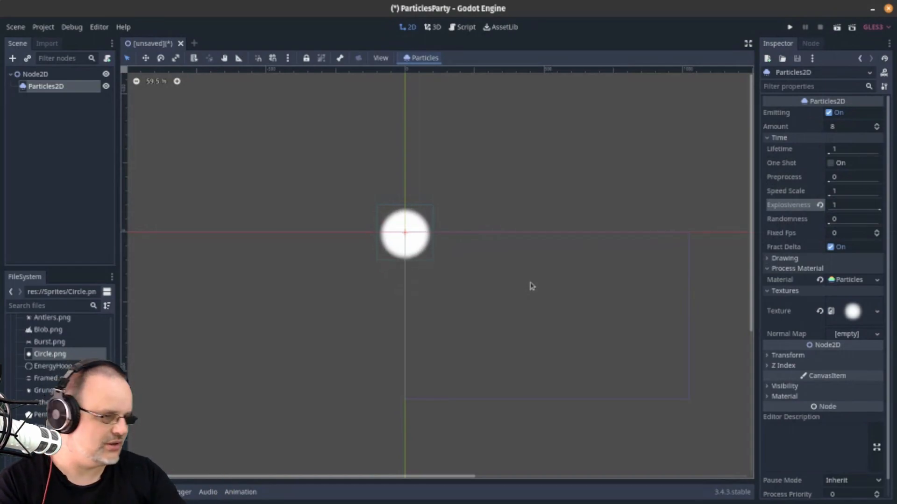
left_click_drag(879, 210, 846, 212)
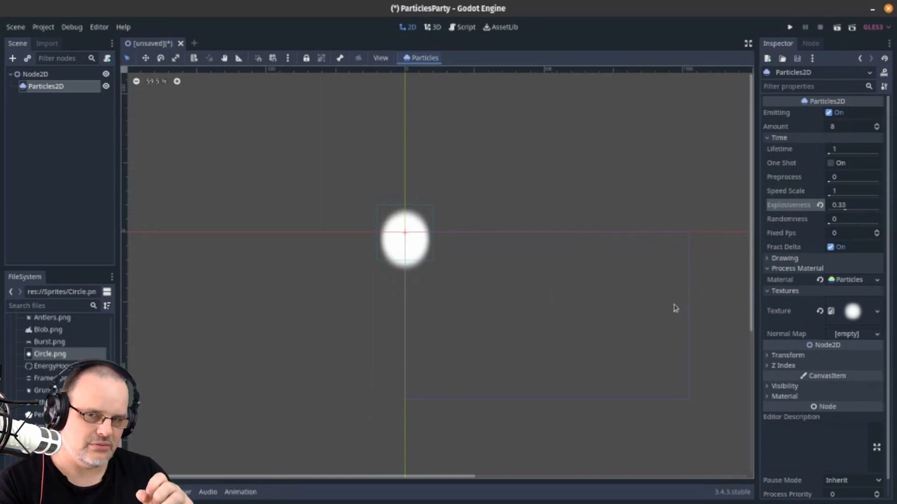
left_click(820, 205)
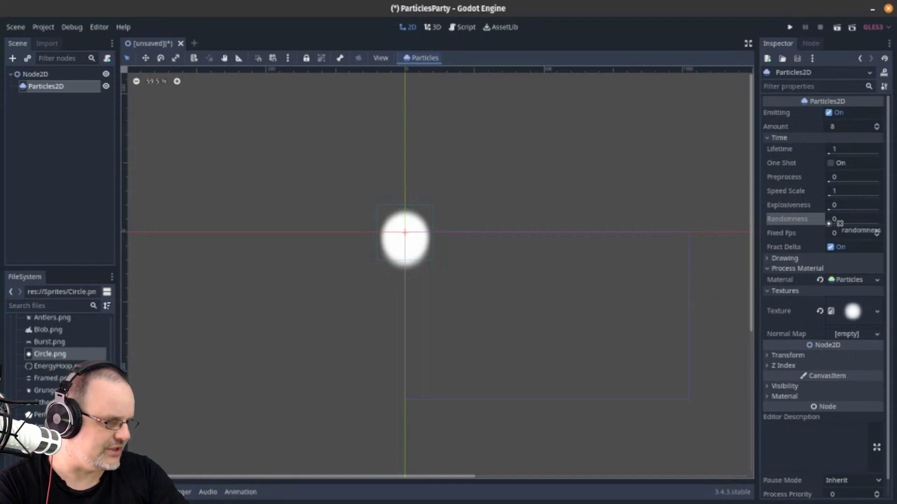
Step: Try a Randomness of 1 with a lifetime of 5, and reset both to their defaults
left_click_drag(827, 225, 895, 228)
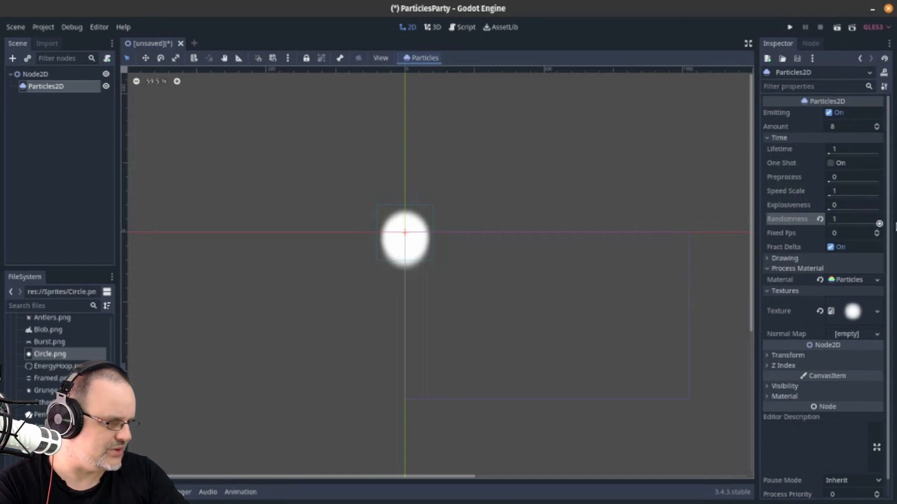
left_click(846, 147)
type("5")
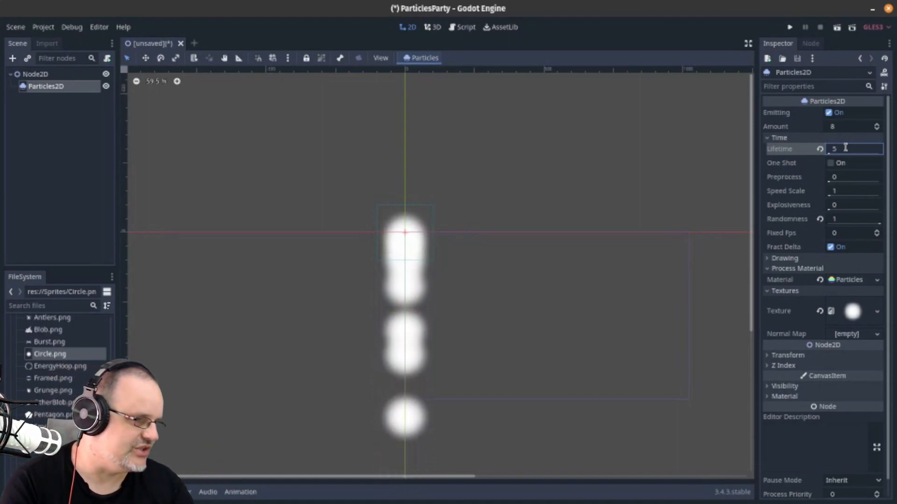
left_click(820, 219)
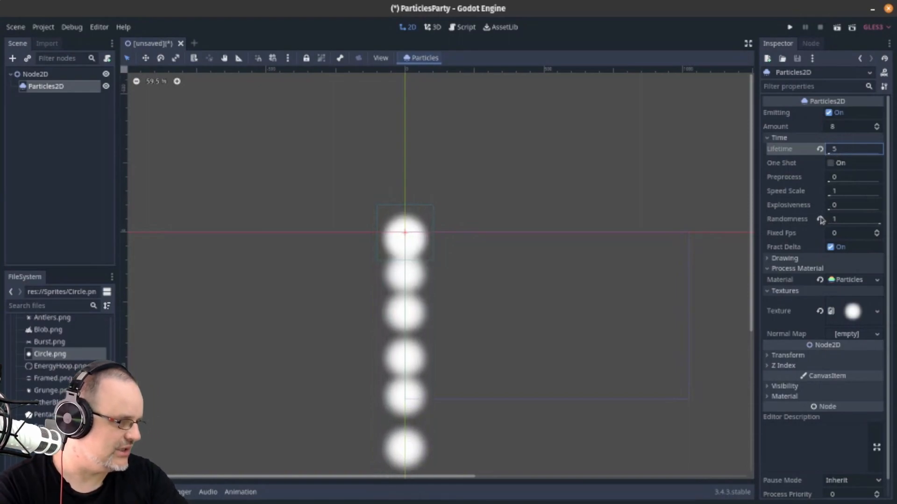
left_click(820, 149)
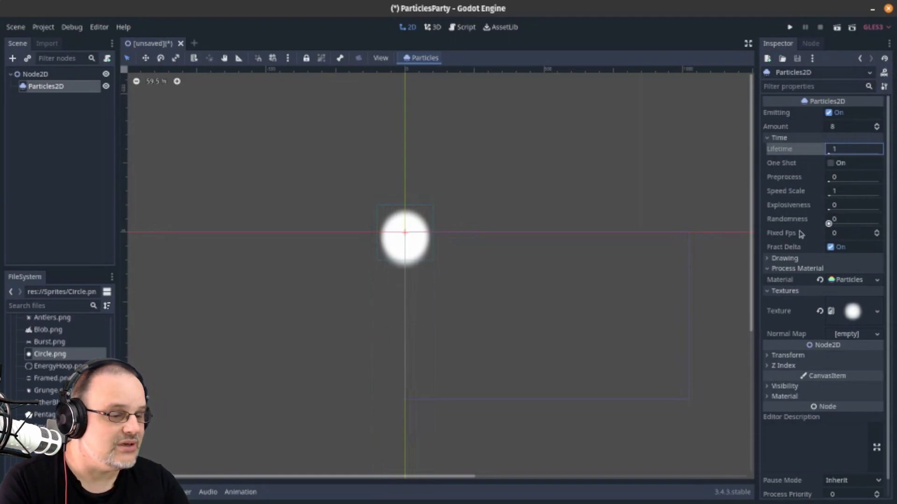
Step: Show the Drawing settings, test moving the emitter with Local Coords on, and undo the move
left_click(820, 259)
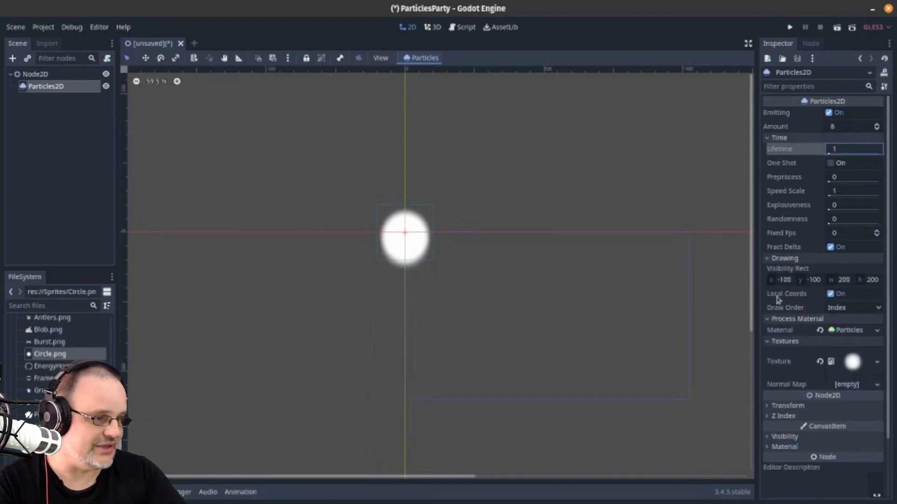
mouse_move(779, 299)
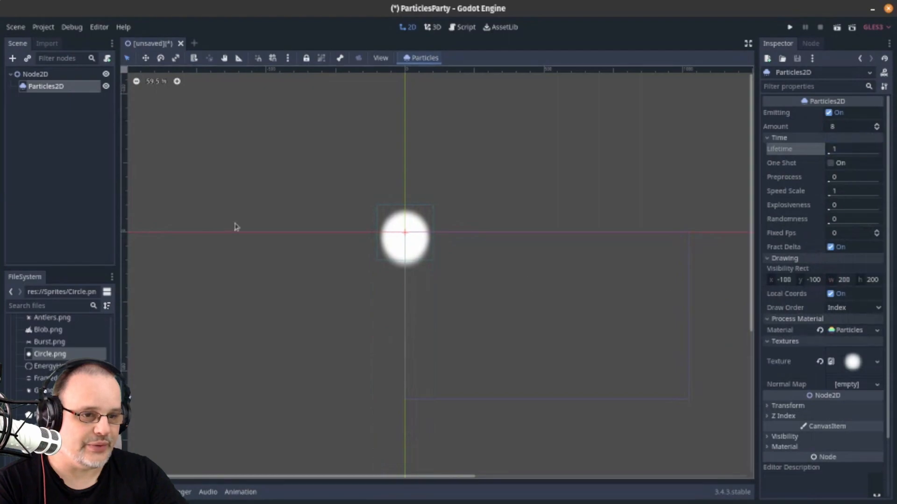
left_click(146, 58)
left_click_drag(203, 223, 399, 246)
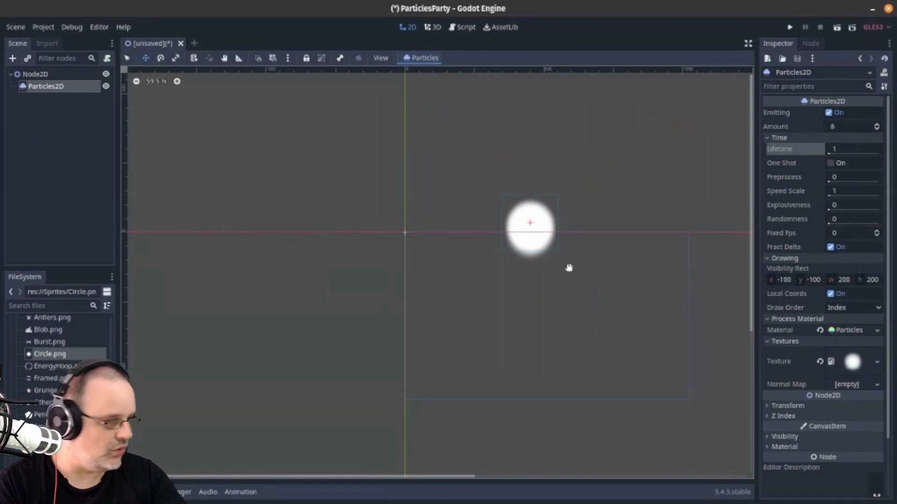
key("ctrl+z")
Step: Test moving the emitter with Local Coords off, undo the move, and turn Local Coords back on
left_click(831, 294)
left_click_drag(457, 308, 423, 281)
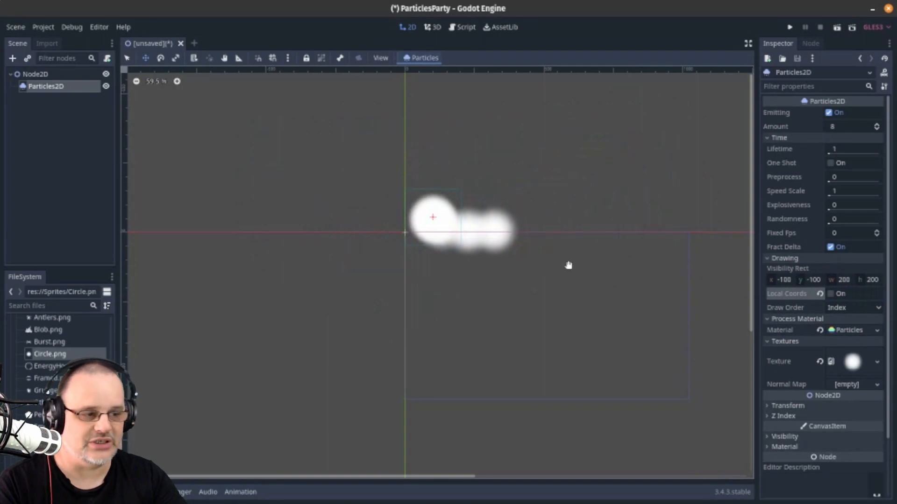
key("ctrl+z")
left_click(832, 294)
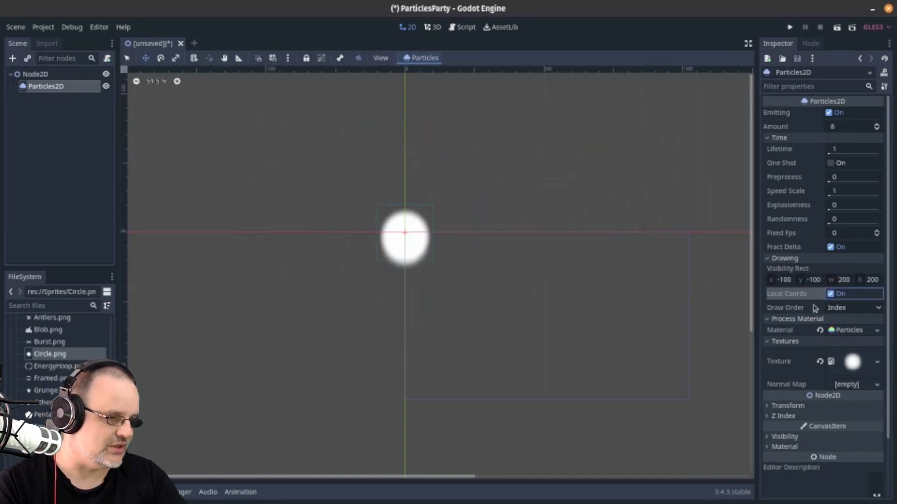
Step: Open the ParticlesMaterial's properties and look at the Next Pass setting and the property groups
left_click(848, 333)
scroll(804, 341, "down", 5)
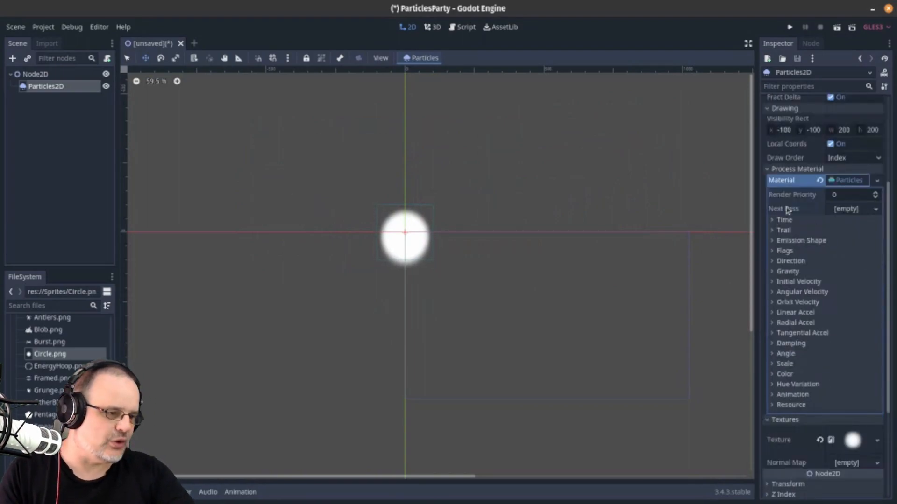
left_click(844, 209)
left_click(783, 213)
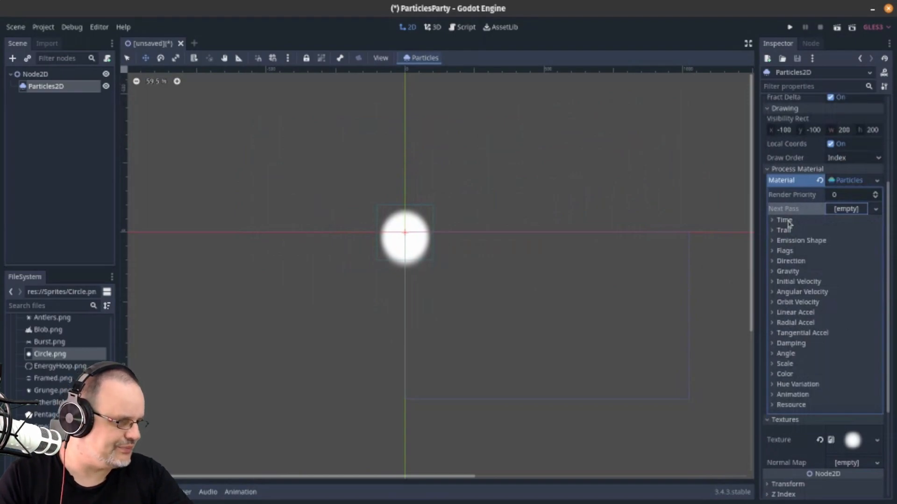
Step: Try a Lifetime Randomness of 1 in the particle material's Time settings, and reset it to its default
left_click(785, 220)
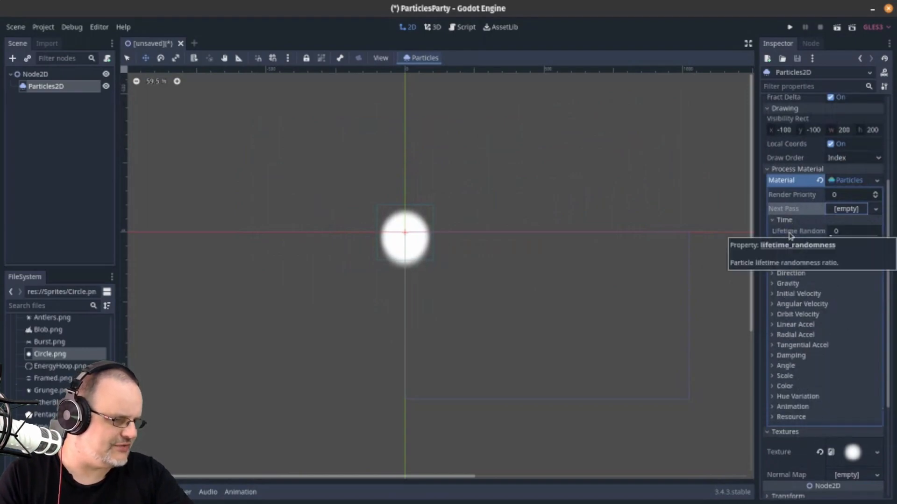
left_click_drag(831, 236, 887, 236)
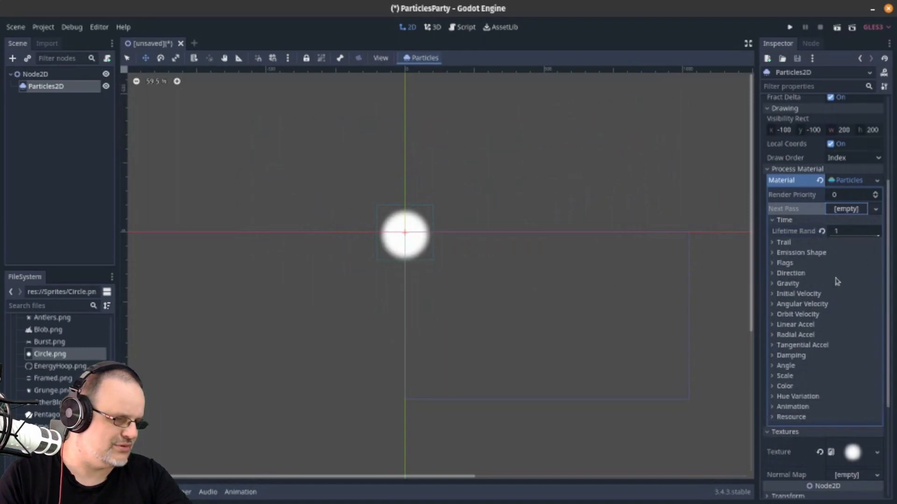
scroll(815, 276, "up", 5)
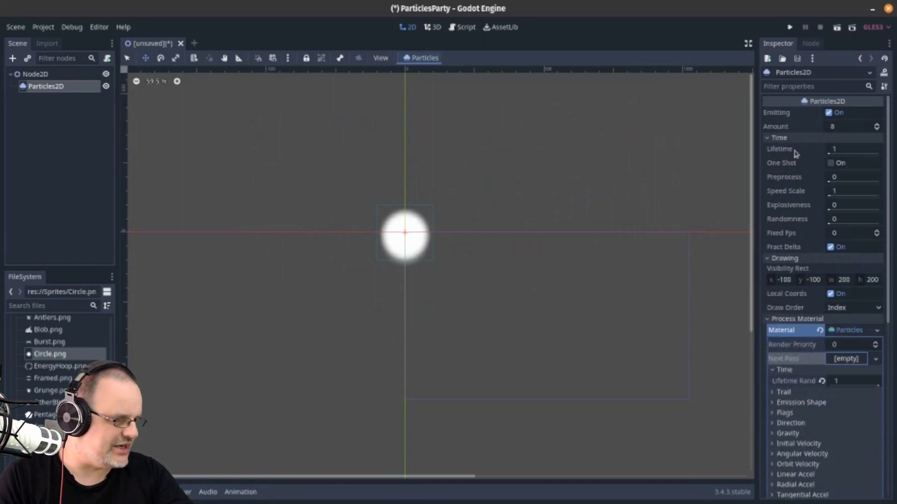
left_click(822, 381)
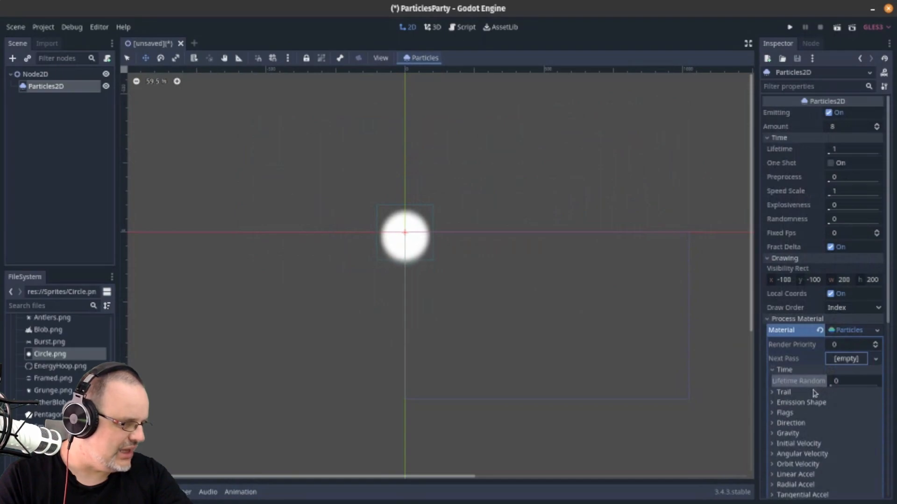
Step: Show the particle material's Trail settings and set the emitter's Lifetime to 3
left_click(814, 393)
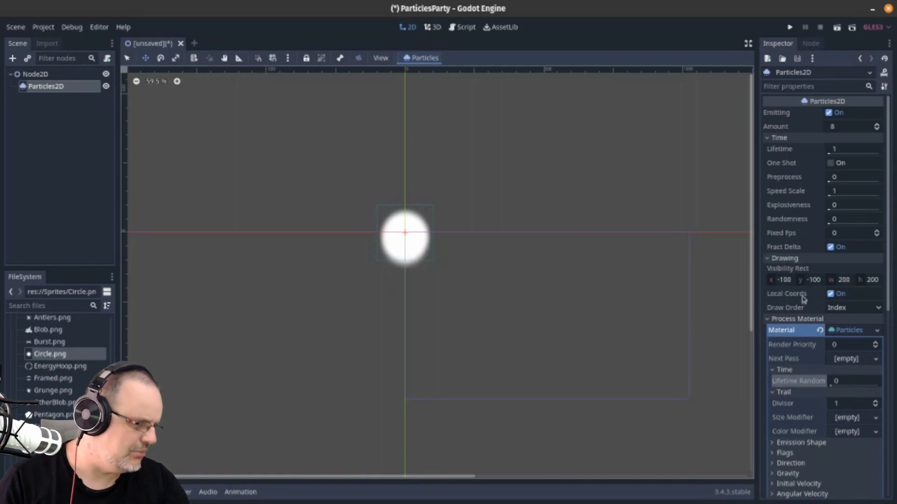
left_click(846, 148)
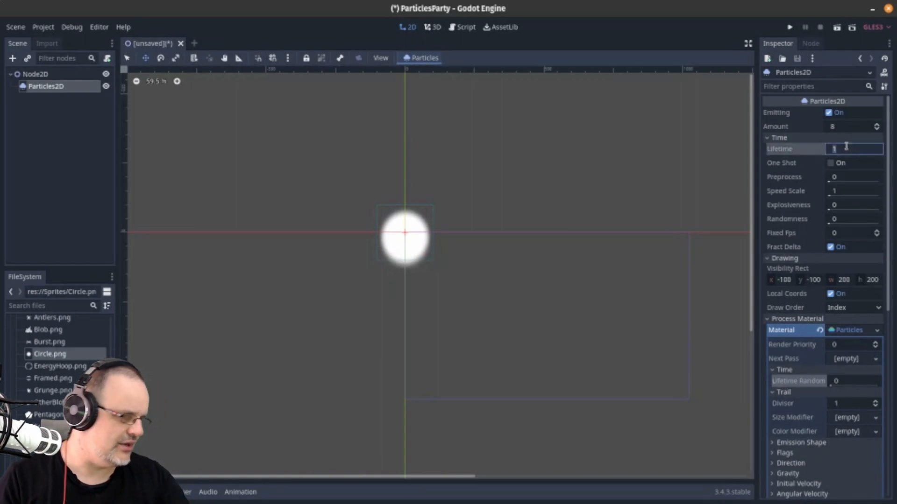
type("3")
key("Return")
Step: Add a new CurveTexture as the trail's Size Modifier and shape its curve to fall from 1 to 0
scroll(849, 276, "down", 3)
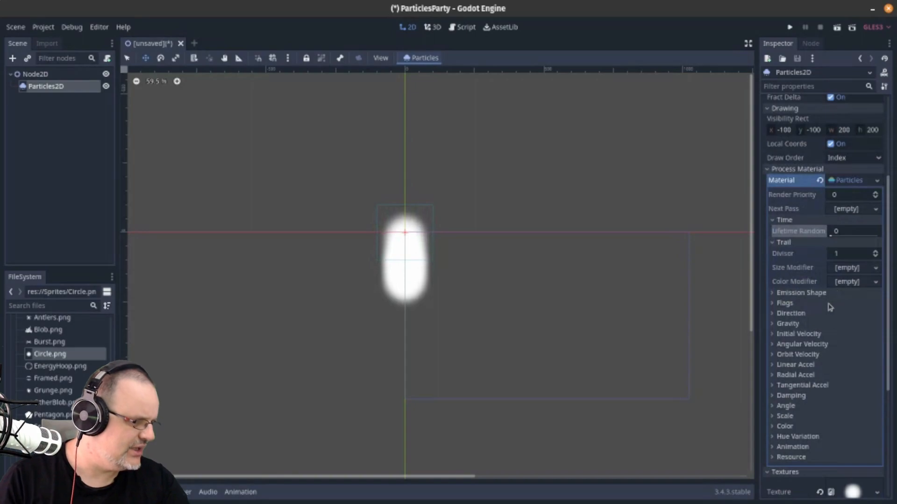
left_click(847, 268)
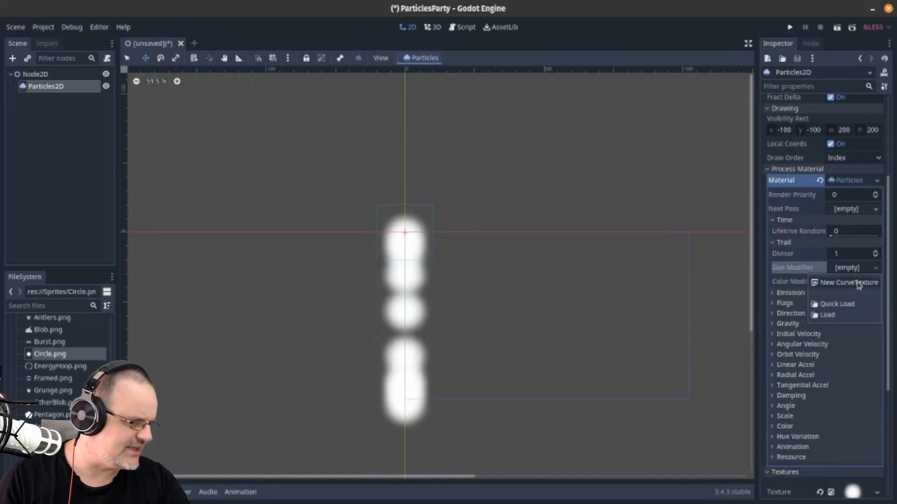
left_click(848, 283)
left_click(858, 268)
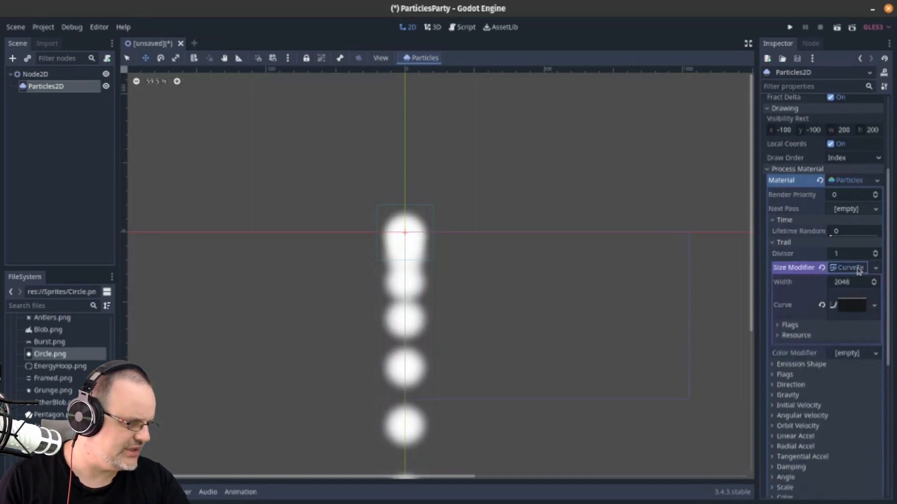
left_click(854, 306)
scroll(819, 359, "down", 2)
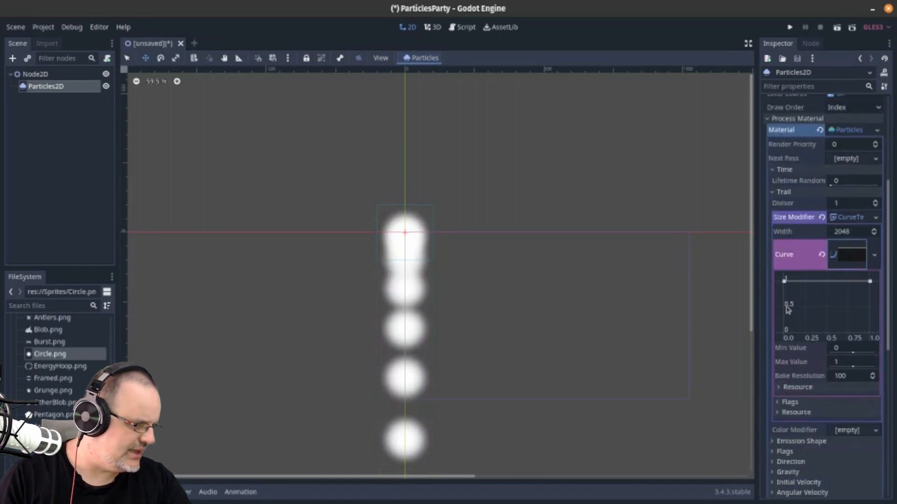
left_click_drag(870, 282, 876, 344)
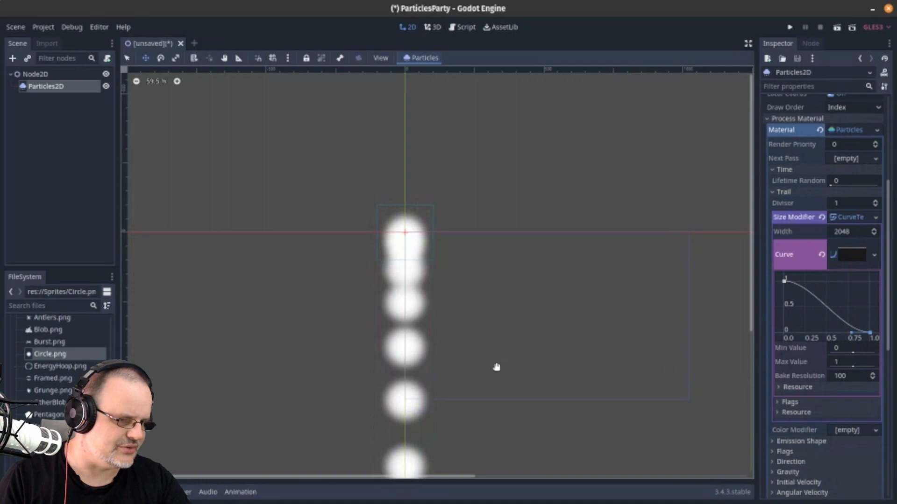
Step: Test the trail by moving the emitter and trying a Divisor of 3, and reset the divisor and the size curve
scroll(439, 371, "down", 4)
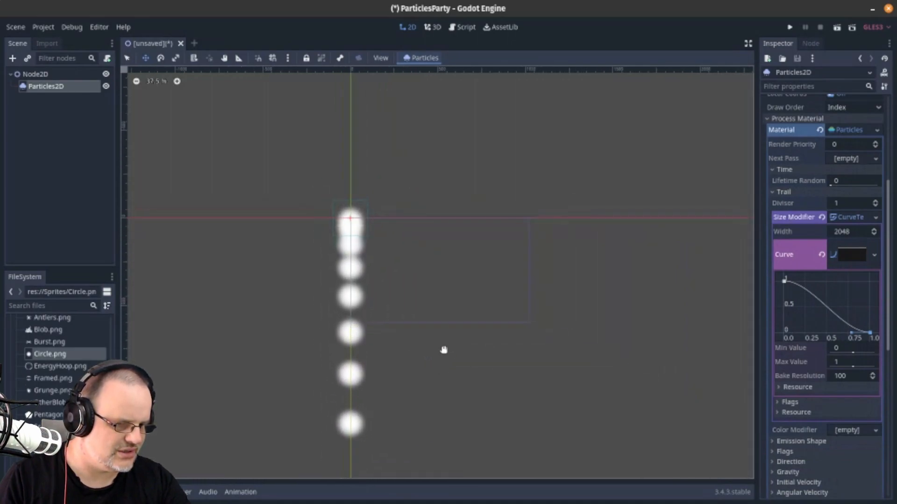
left_click_drag(477, 320, 531, 275)
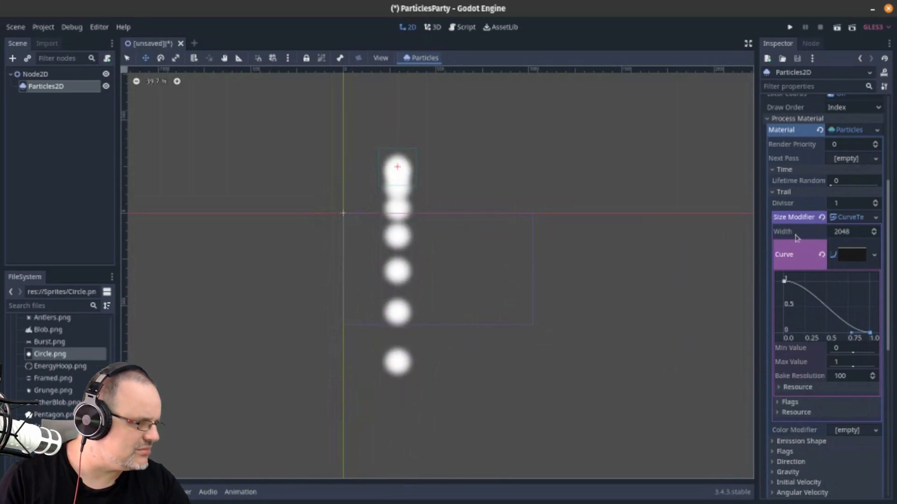
left_click(876, 201)
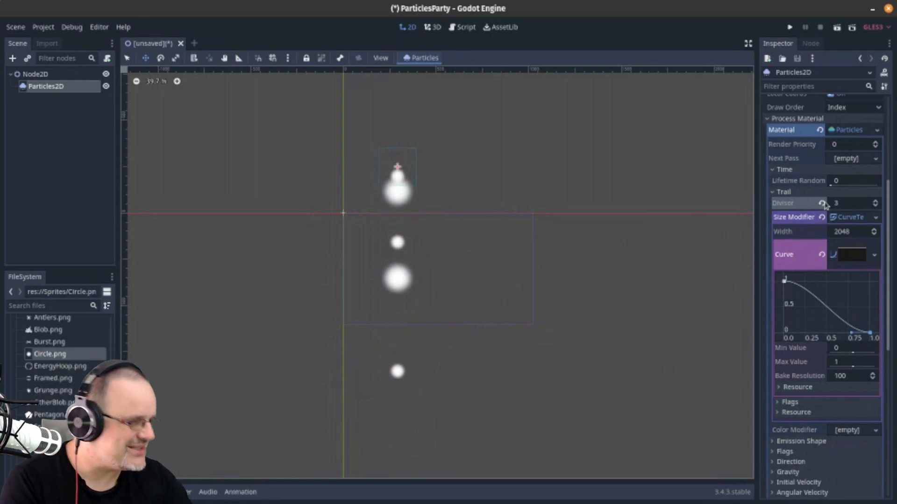
left_click(822, 255)
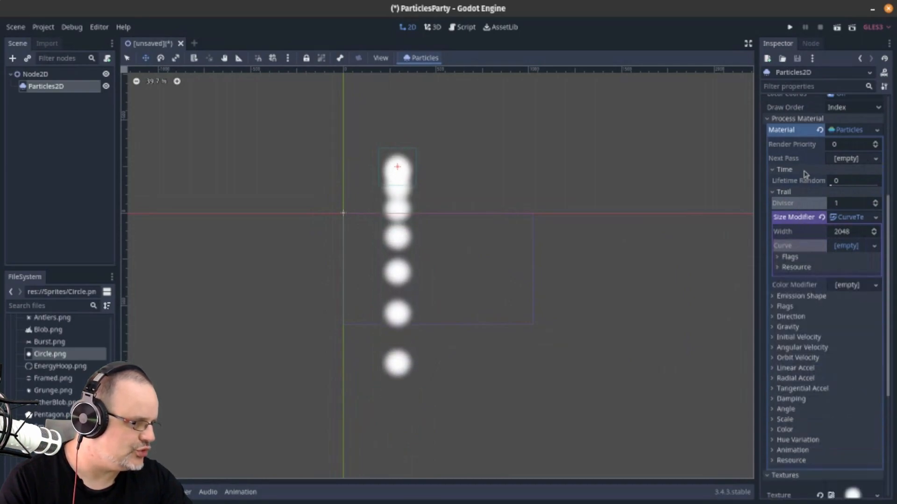
left_click(804, 194)
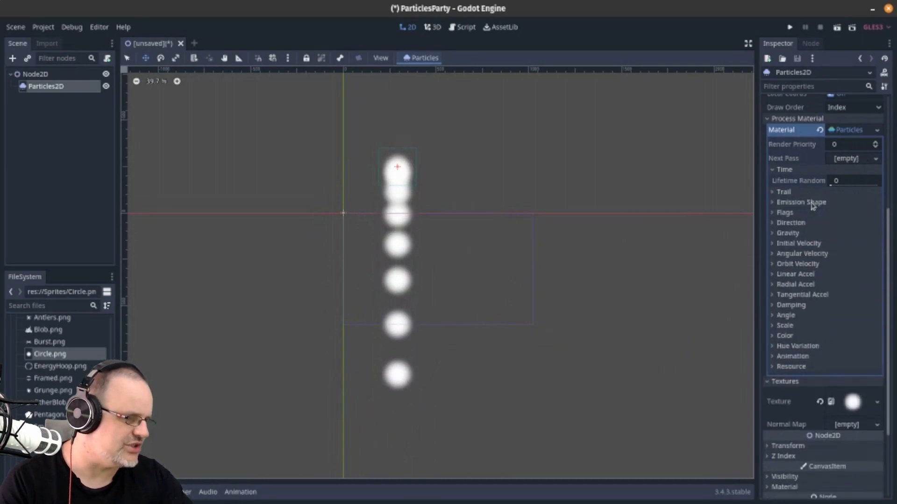
Step: Set the particle material's Gravity Y value to 0
left_click(810, 232)
left_click(824, 255)
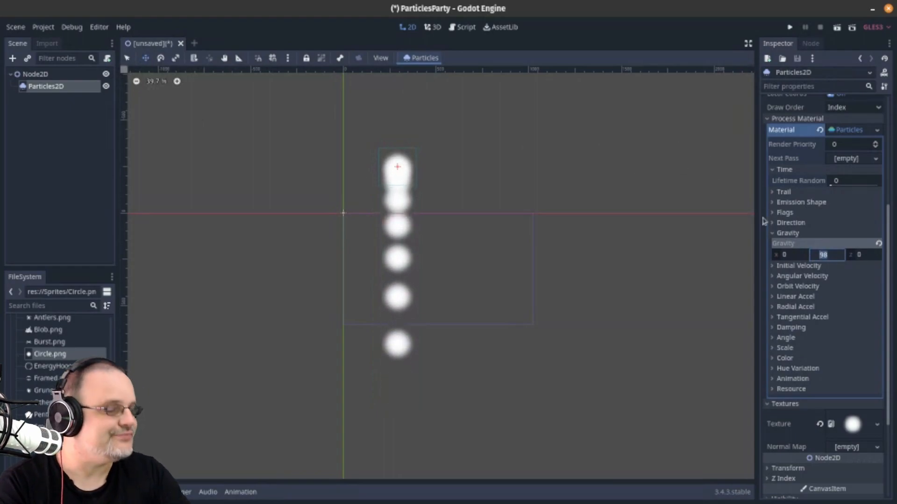
type("0")
key("Return")
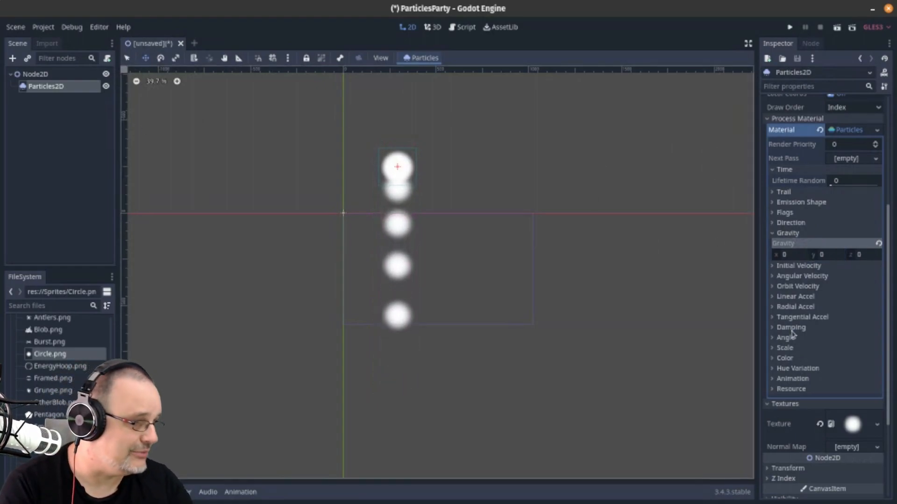
Step: Reset the emitter's Position in its Transform settings to the default origin
scroll(787, 327, "down", 3)
left_click(818, 338)
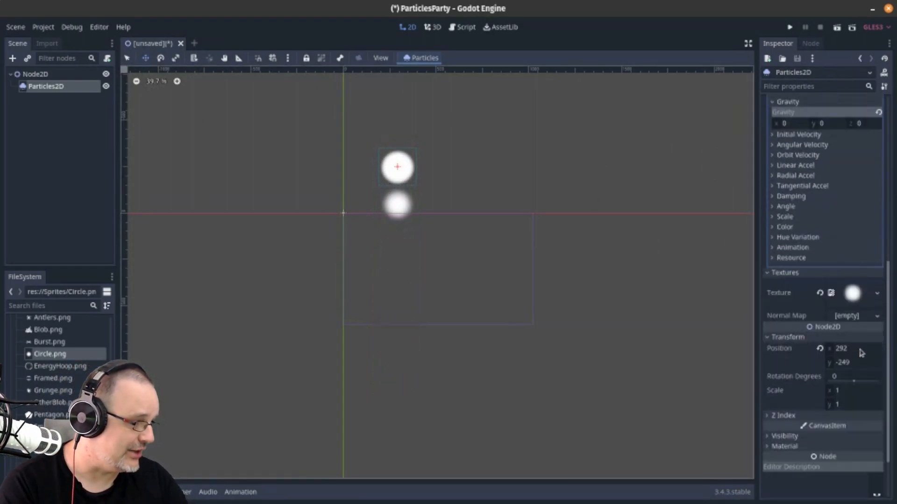
left_click(819, 349)
middle_click_drag(326, 274, 341, 255)
scroll(304, 204, "up", 13)
middle_click_drag(335, 200, 275, 318)
scroll(290, 299, "up", 5)
Step: Set the particle material's emission shape to Sphere with a Sphere Radius of 100
scroll(791, 240, "up", 2)
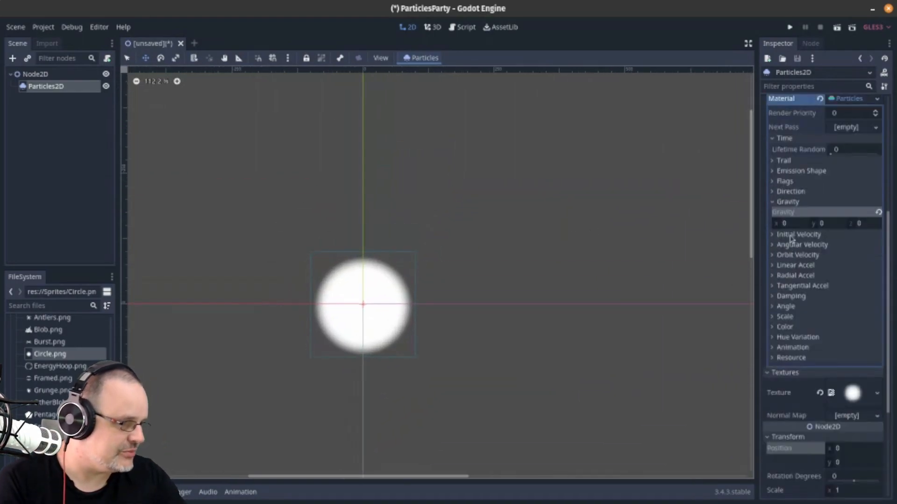
scroll(808, 182, "up", 1)
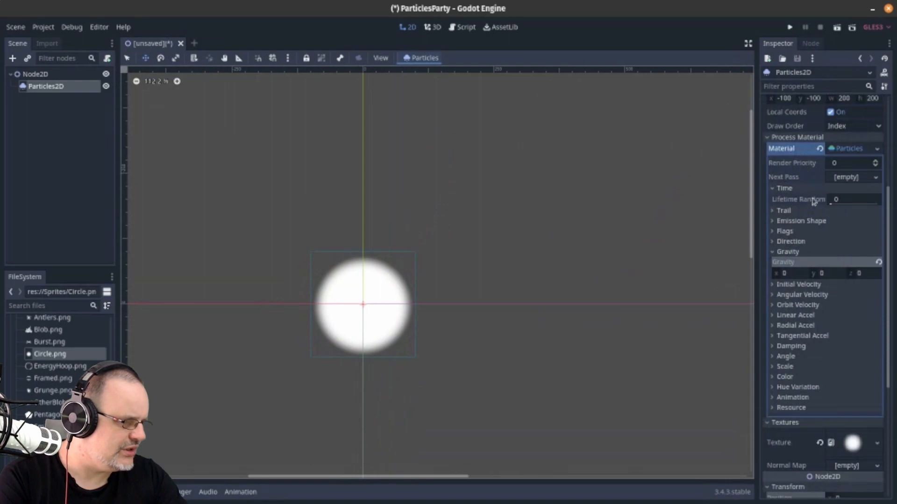
left_click(805, 222)
left_click(836, 232)
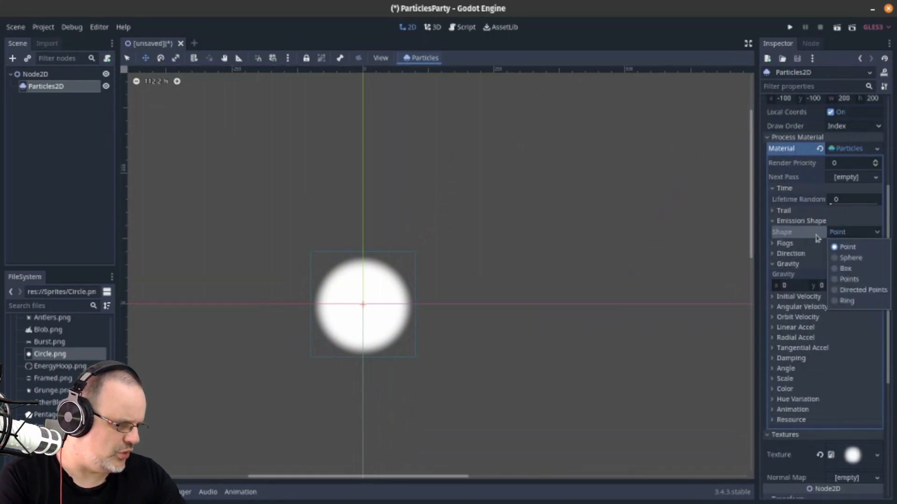
left_click(847, 257)
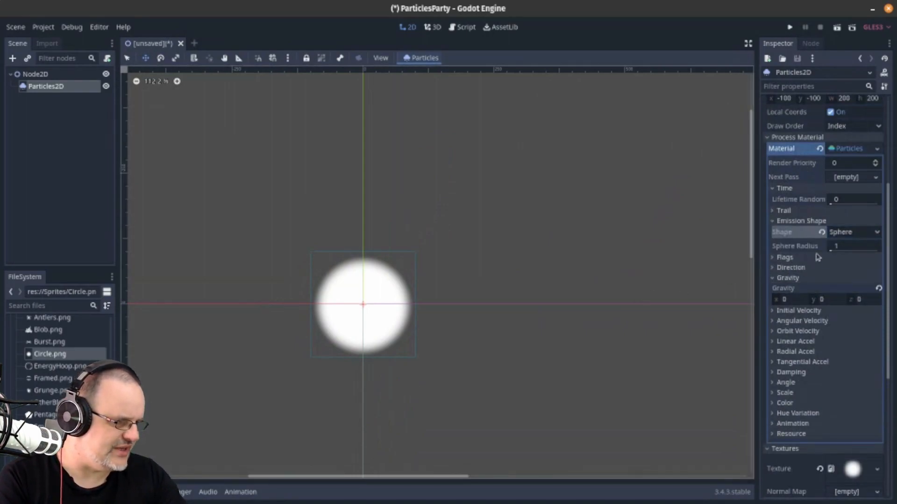
left_click(851, 250)
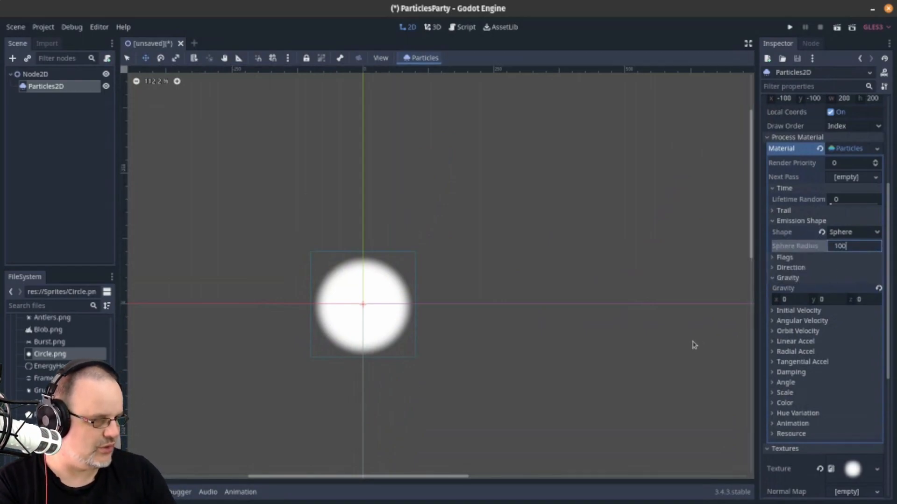
Step: Test moving the emitter with the spherical emission shape, and undo the move
scroll(664, 336, "down", 4)
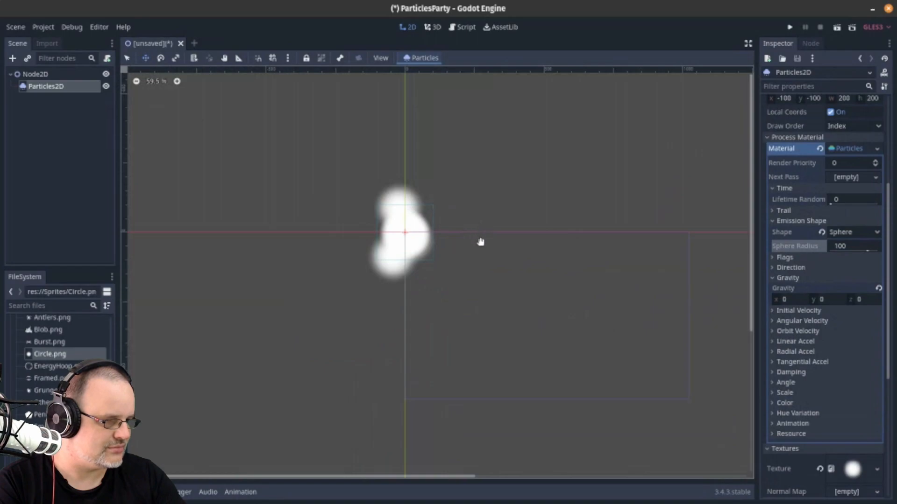
left_click_drag(498, 203, 524, 233)
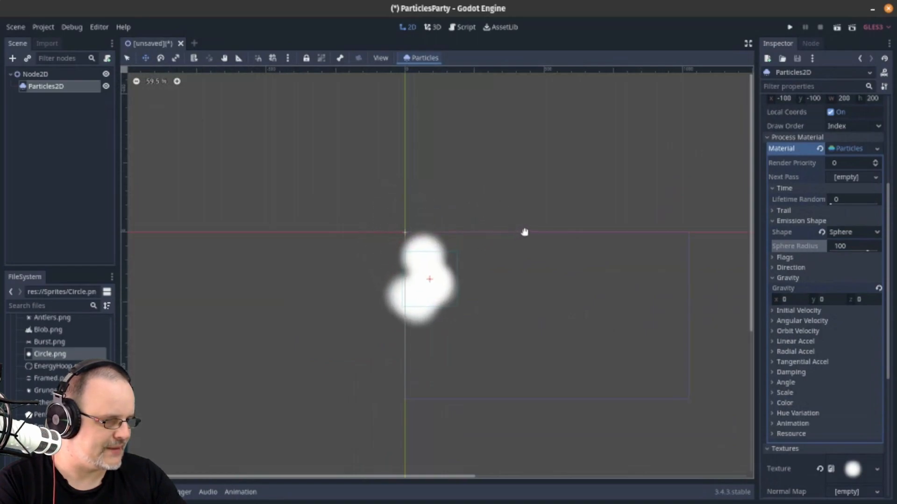
key("ctrl+z")
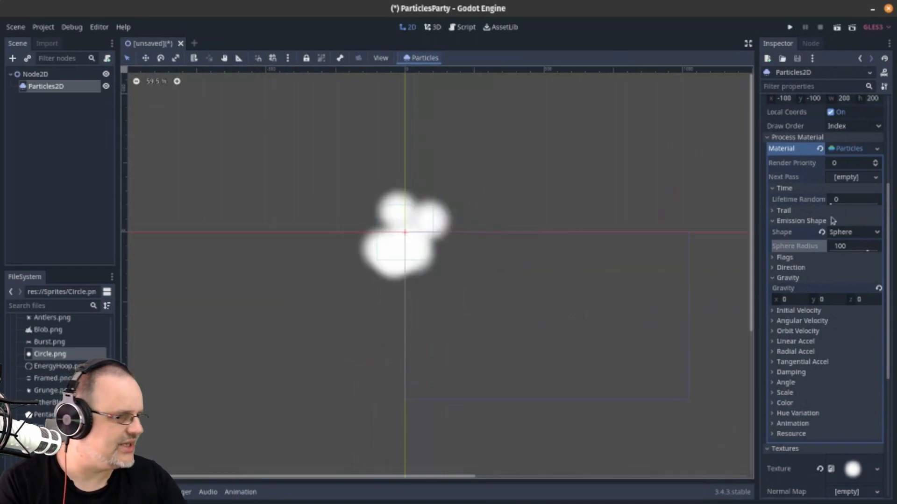
Step: Reset the emitter's Lifetime to its default and set the Sphere Radius to 500
scroll(842, 128, "up", 4)
left_click(820, 150)
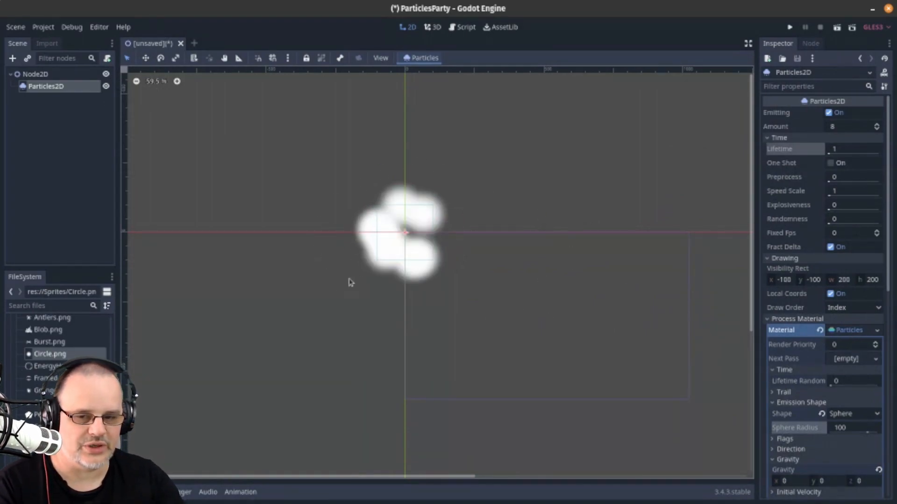
left_click(841, 427)
type("500")
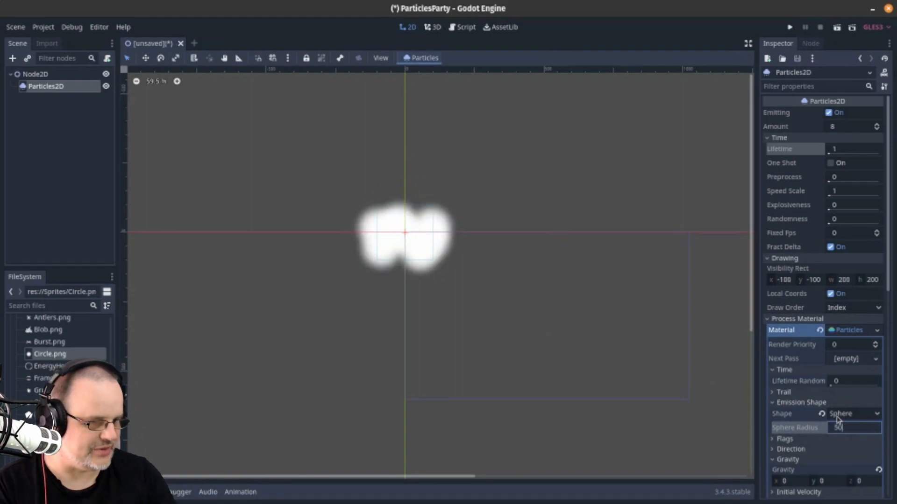
key("Return")
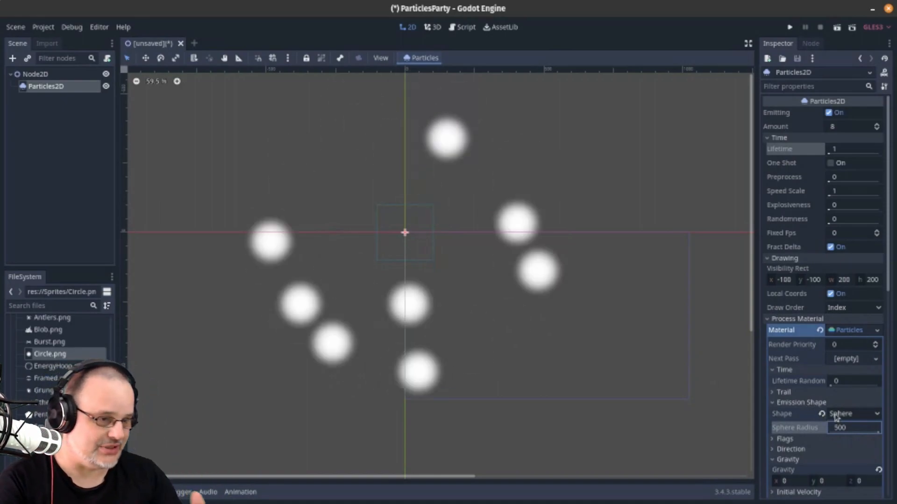
Step: Change the emission shape to Box with Box Extents of 100 in X and 100 in Y
left_click(837, 415)
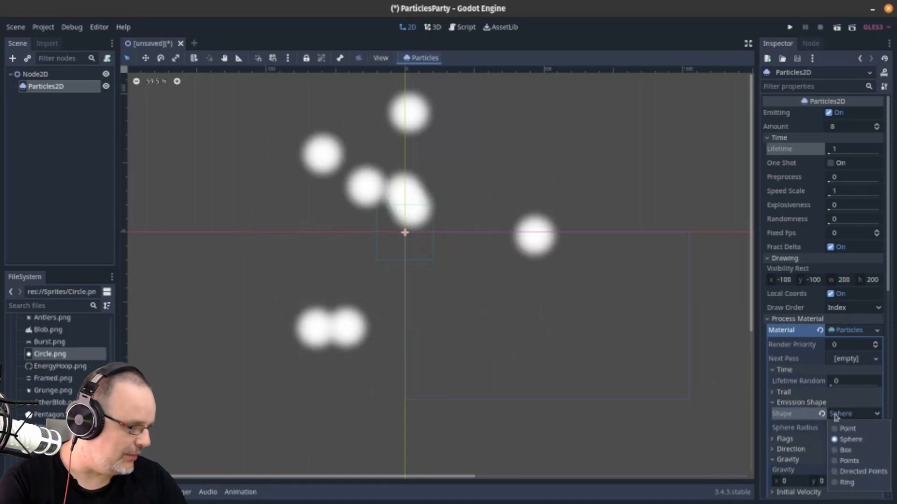
left_click(846, 450)
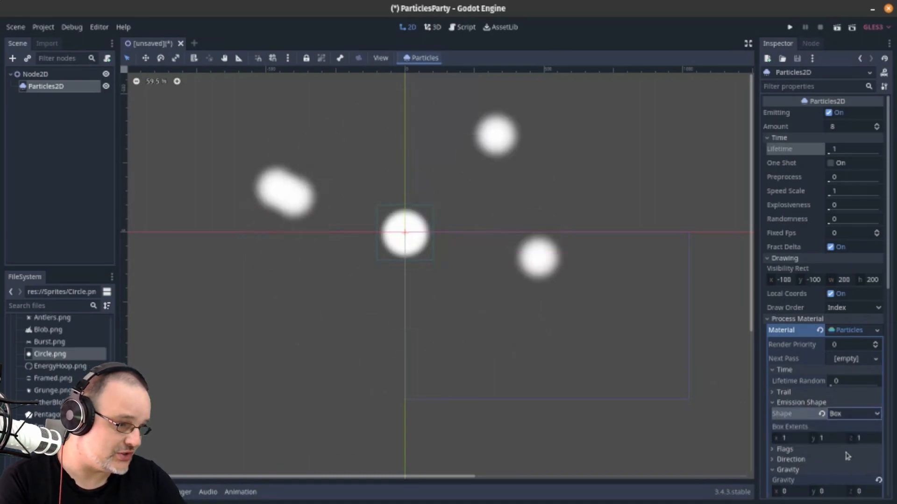
left_click(792, 440)
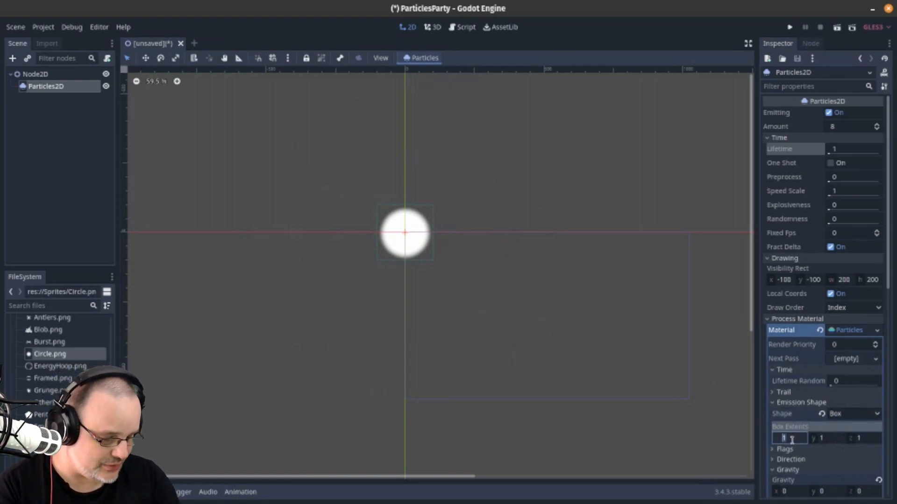
type("100")
key("Tab")
type("100")
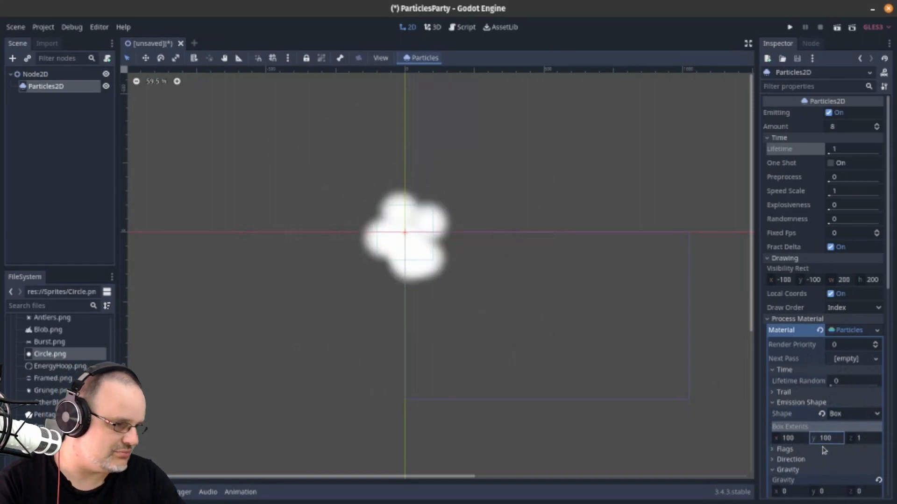
Step: Try Points as the particle material's emission shape
left_click(837, 417)
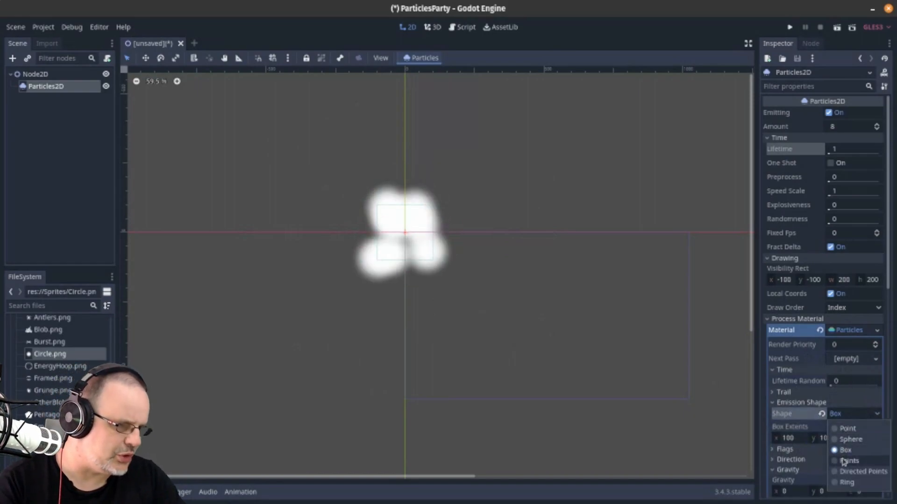
left_click(843, 462)
left_click(848, 428)
left_click(778, 434)
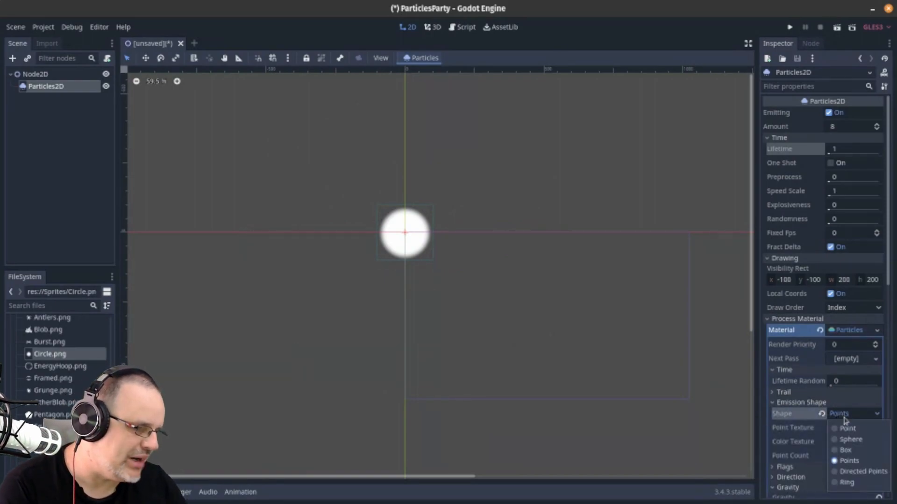
Step: Change the emission shape to Ring with a Ring Radius of 1000 and a Ring Inner Radius of 500
left_click(847, 483)
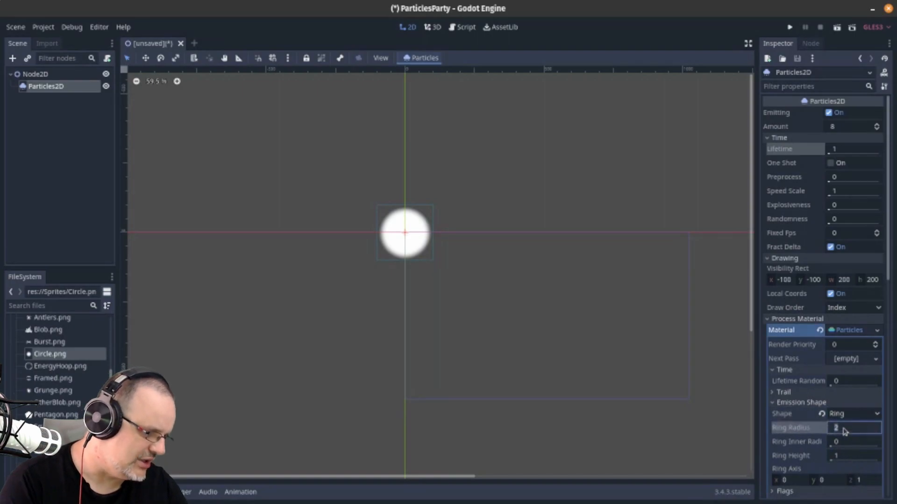
key("Tab")
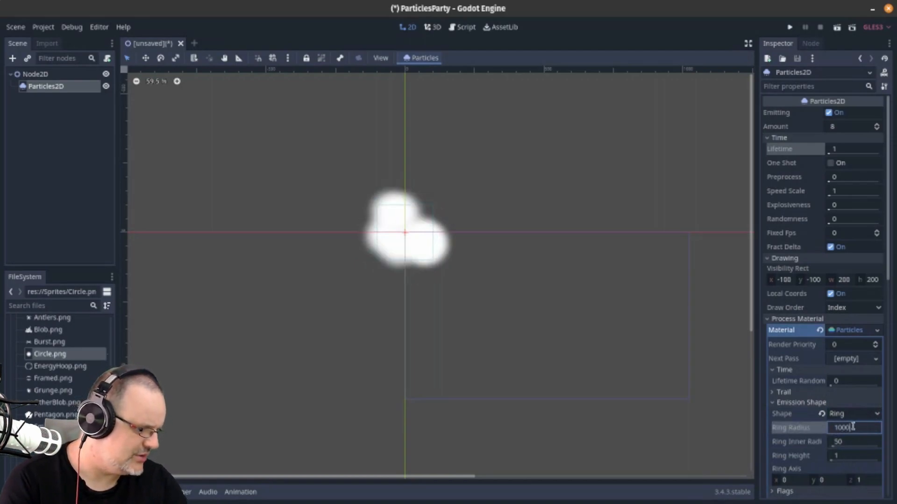
key("Tab")
type("500")
key("Return")
scroll(525, 307, "down", 2)
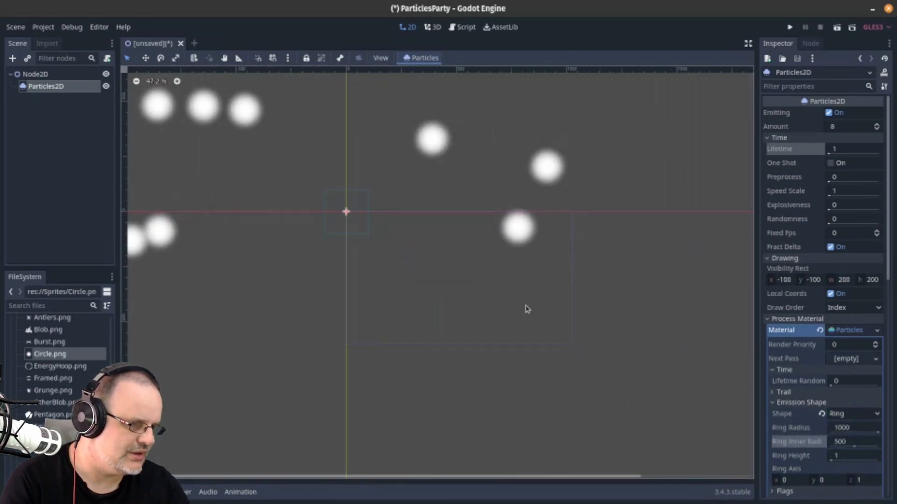
Step: Set the emitter's particle Amount to 128
left_click(848, 127)
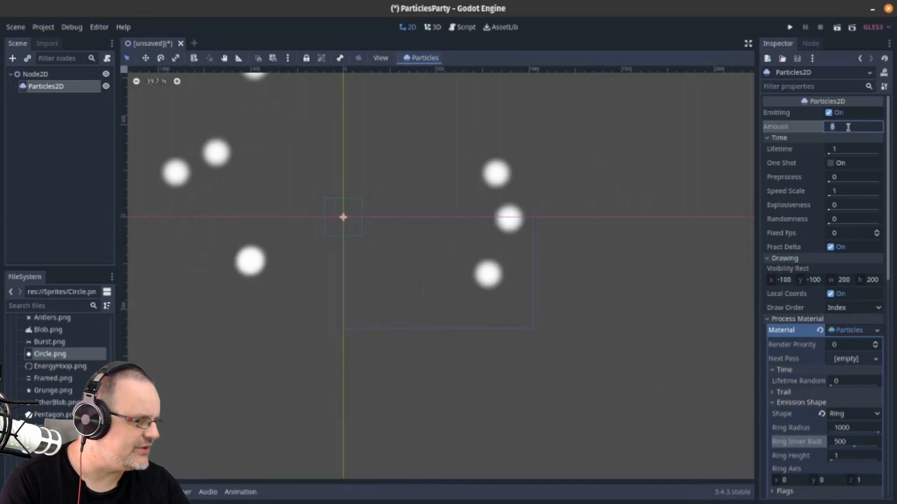
type("128")
key("Return")
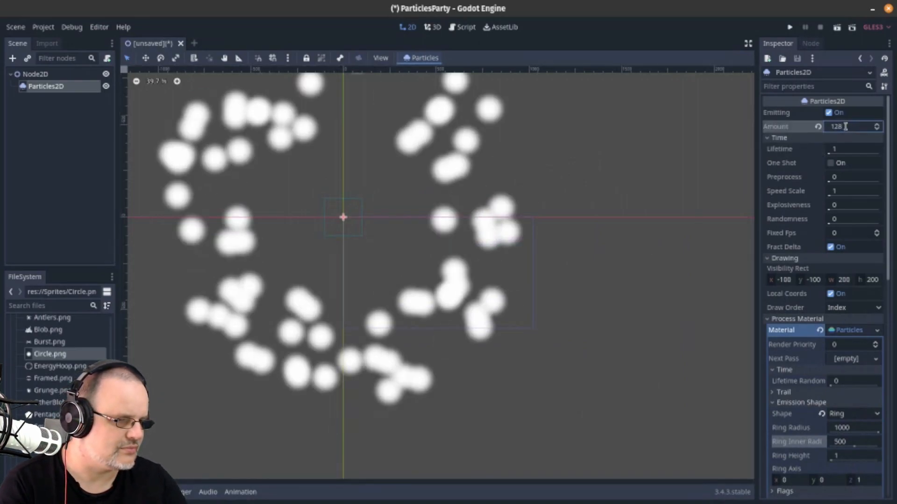
Step: Test moving the ring emitter away from the origin, collapse the Emission Shape settings, and reset the emitter's Position
left_click_drag(584, 193, 653, 241, "alt")
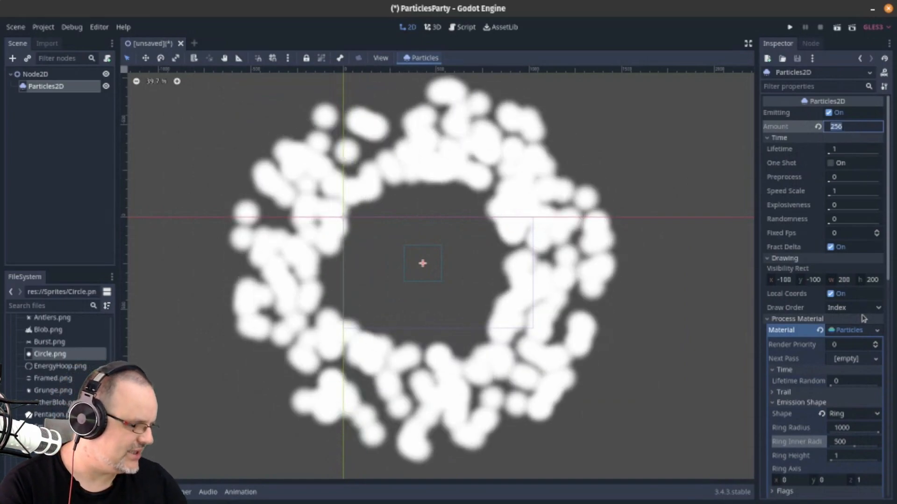
left_click(801, 402)
scroll(794, 397, "down", 10)
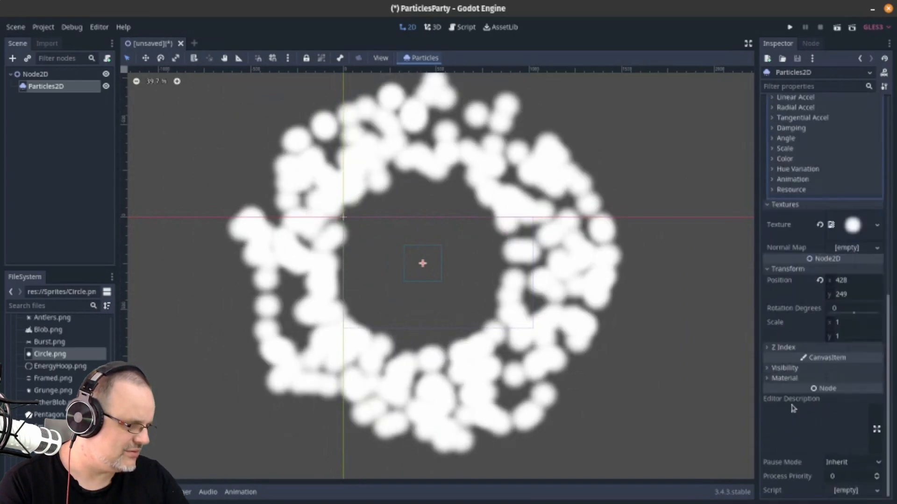
left_click(820, 280)
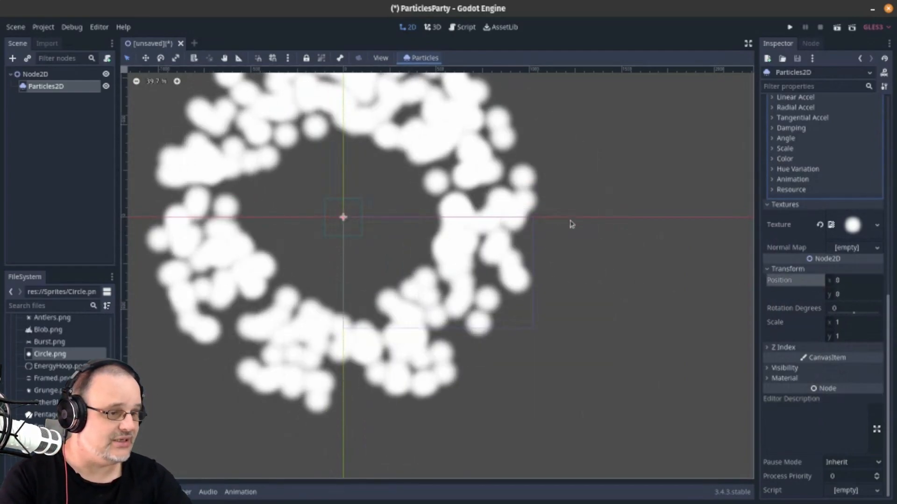
Step: Test moving and rotating the ring emitter in the viewport, and undo the changes
left_click_drag(583, 211, 598, 222, "alt")
key("ctrl+z")
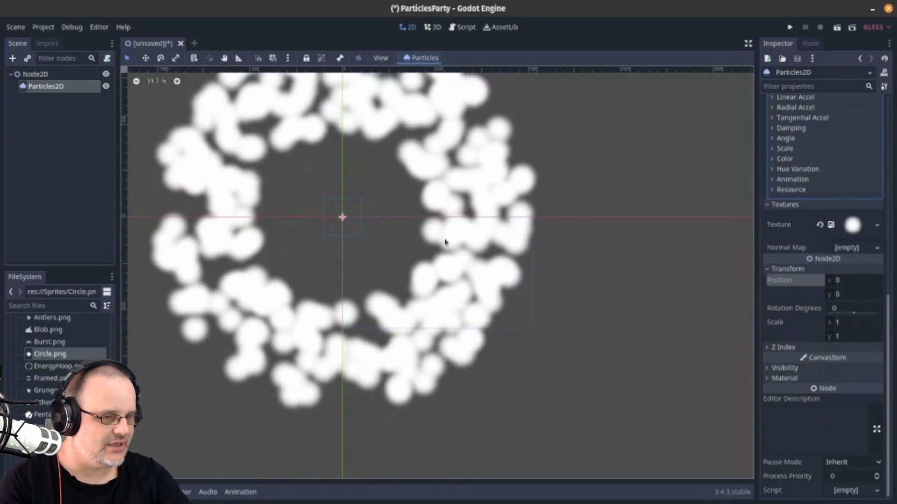
right_click(574, 185)
left_click(591, 187)
left_click(652, 93)
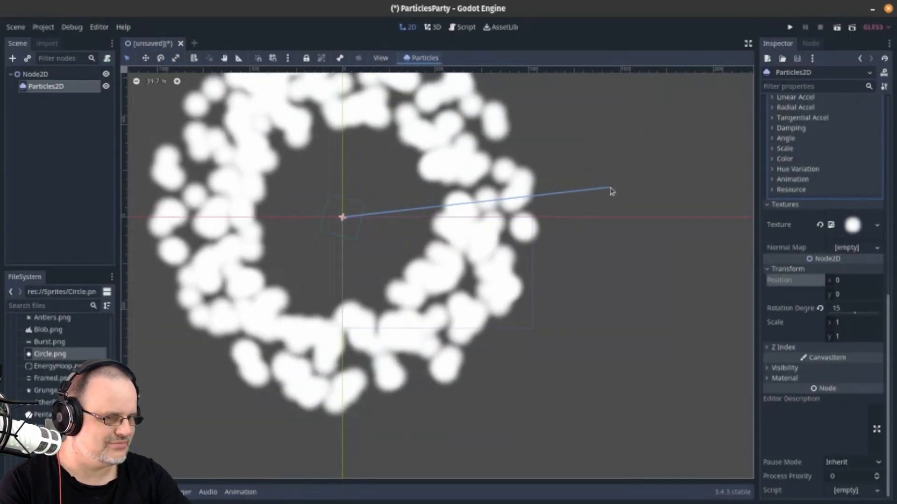
key("ctrl+z")
left_click(542, 175)
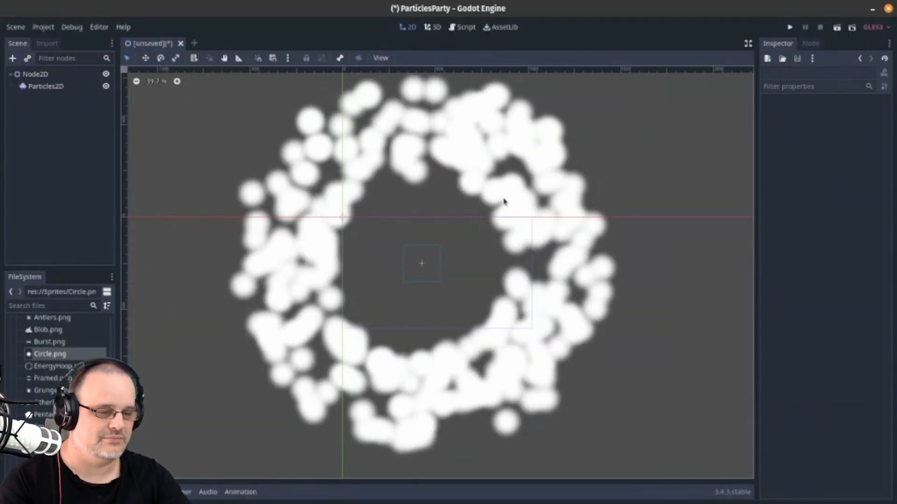
Step: Reselect the Particles2D node and reset its Position to the origin
scroll(504, 200, "up", 6)
scroll(513, 219, "left", 5)
left_click(46, 86)
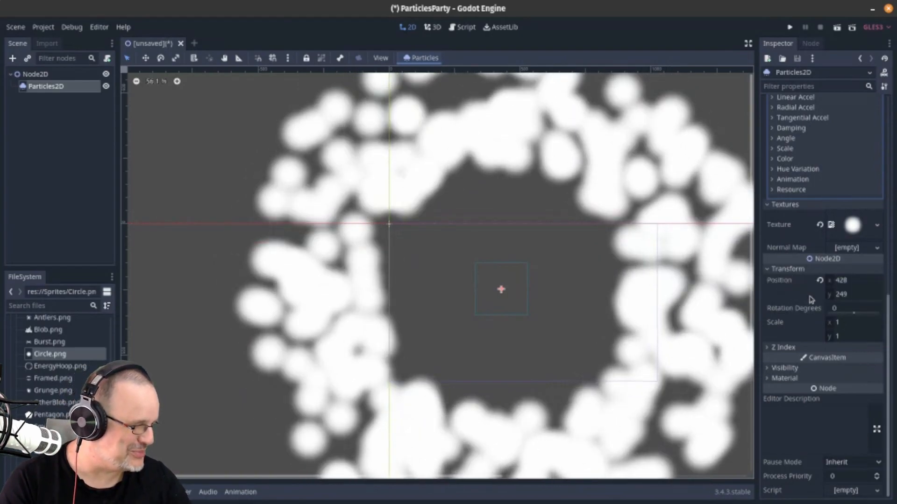
left_click(820, 281)
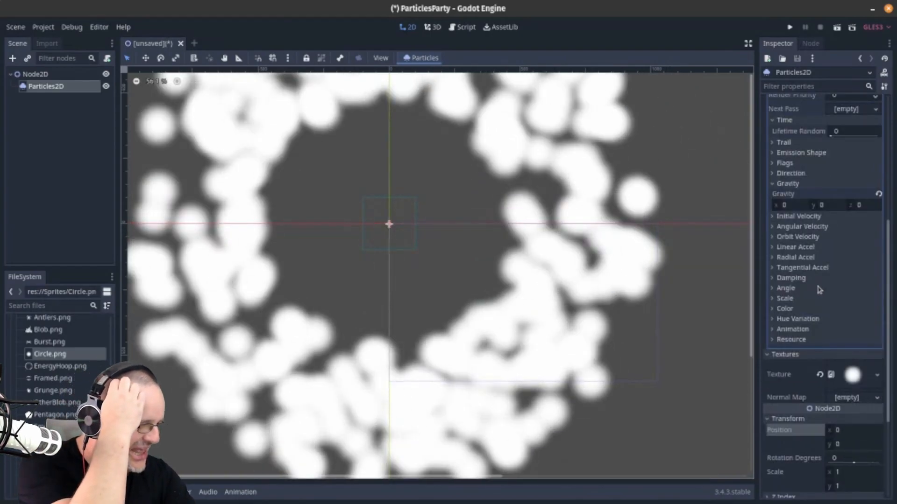